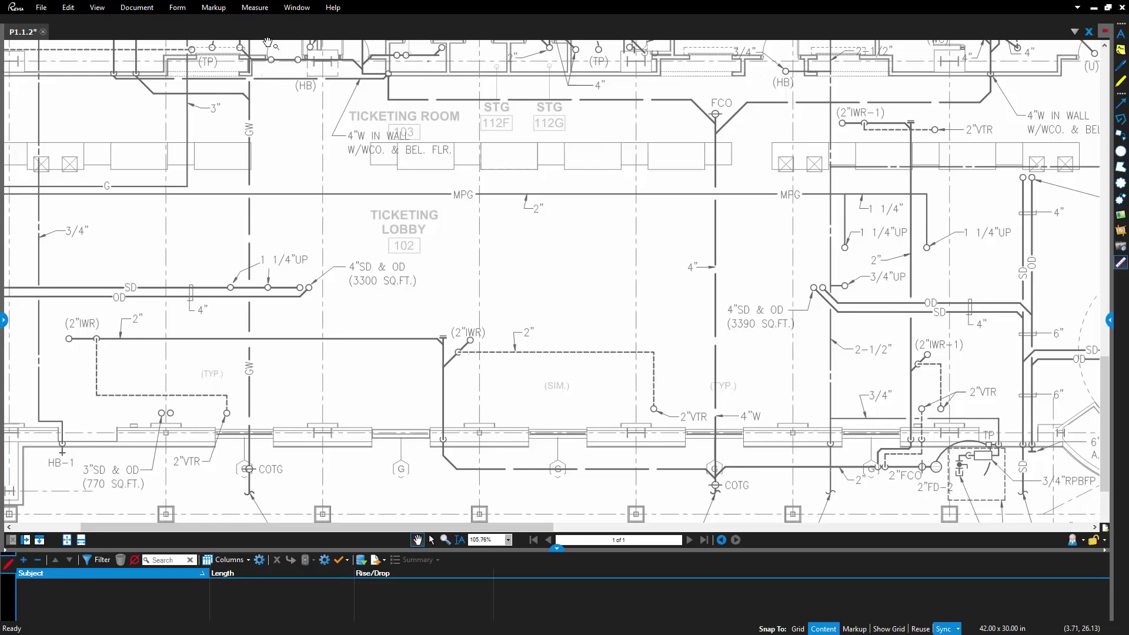
# - Trace a Polylength measurement along the waste piping from the 4"W wall connection past FCO and COTG to the far (2"IWR) end
pyautogui.click(255, 11)
pyautogui.click(346, 30)
pyautogui.click(991, 75)
pyautogui.click(990, 92)
pyautogui.click(980, 103)
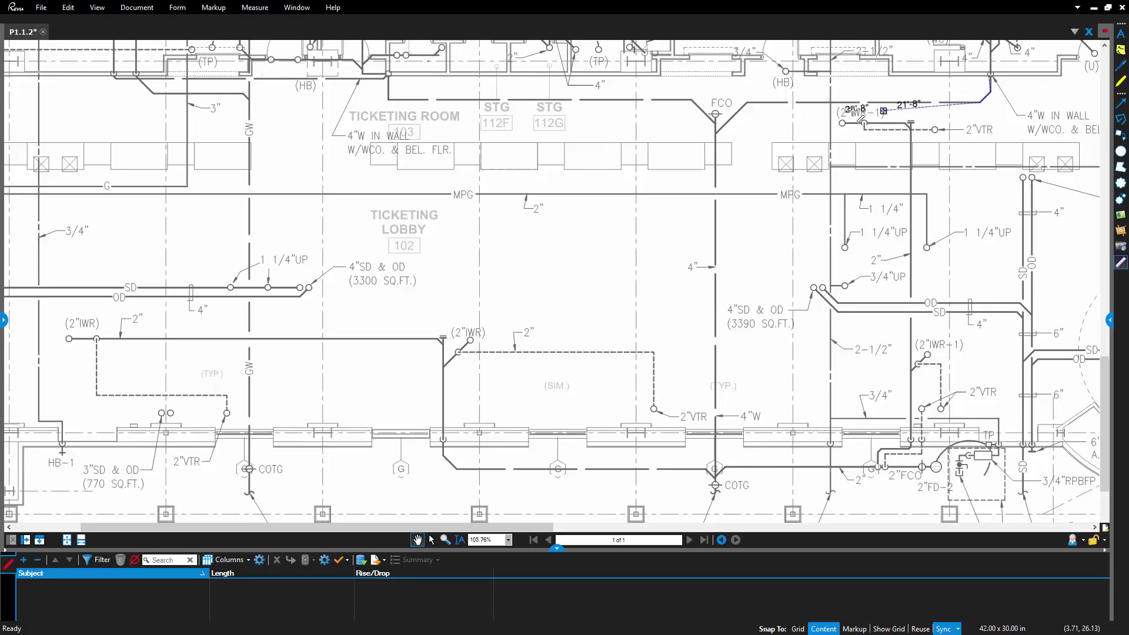
pyautogui.click(747, 102)
pyautogui.click(716, 133)
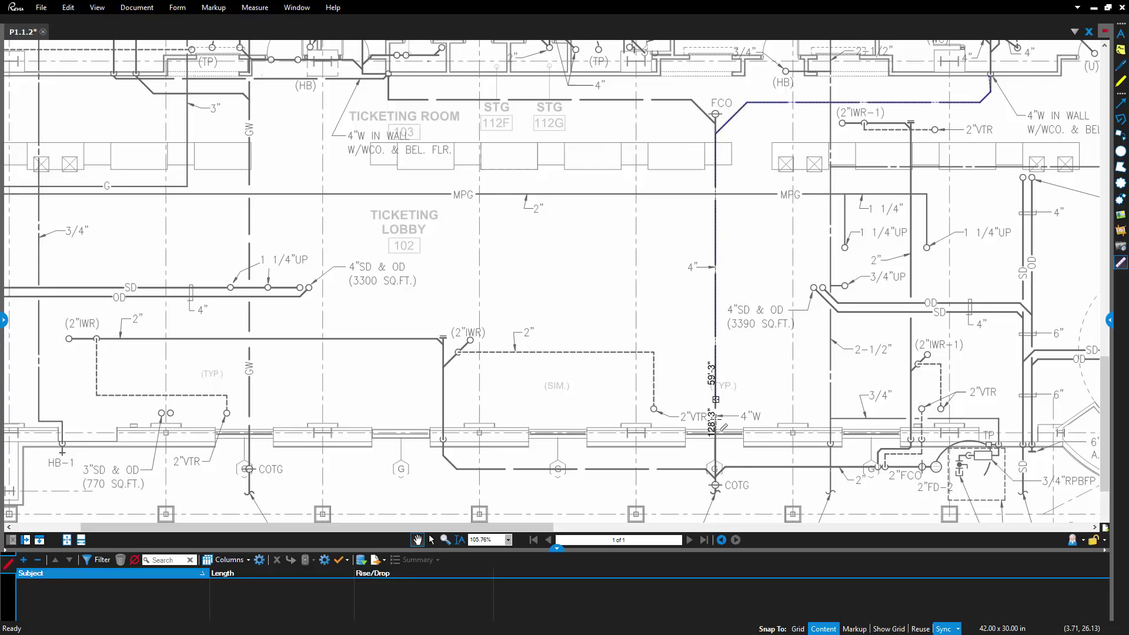
pyautogui.click(713, 468)
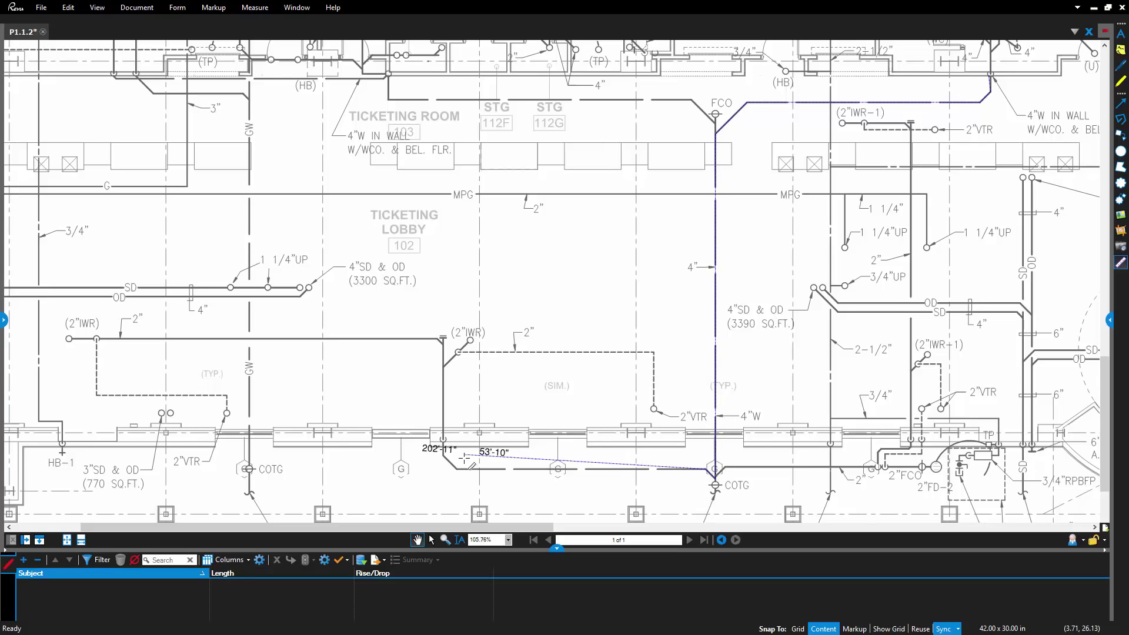
pyautogui.click(456, 469)
pyautogui.click(444, 457)
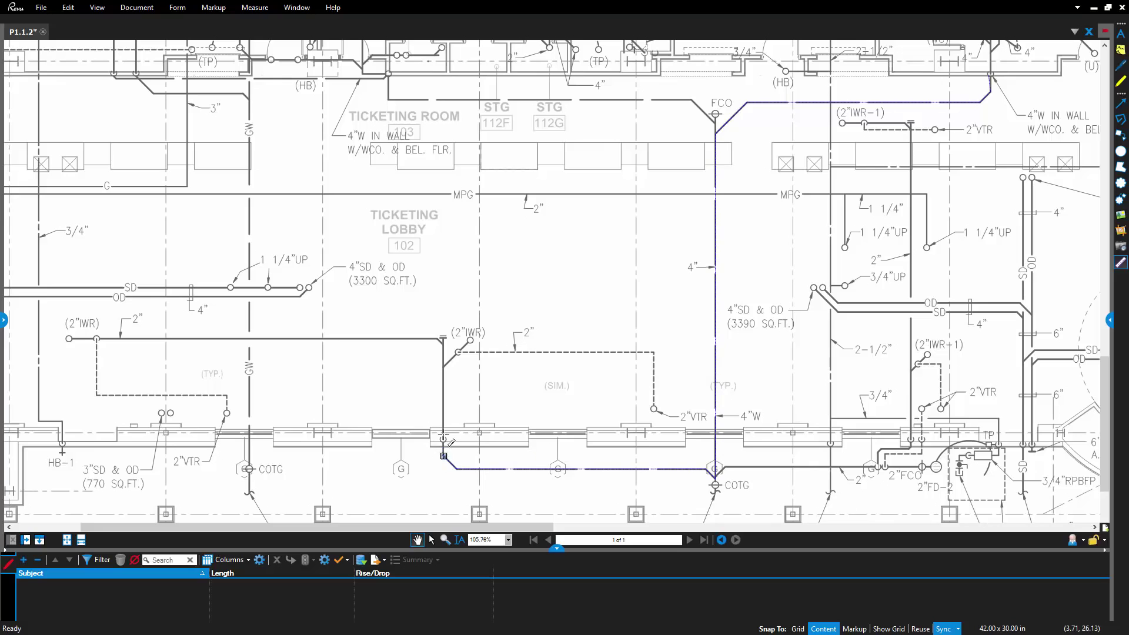
pyautogui.click(443, 362)
pyautogui.click(441, 339)
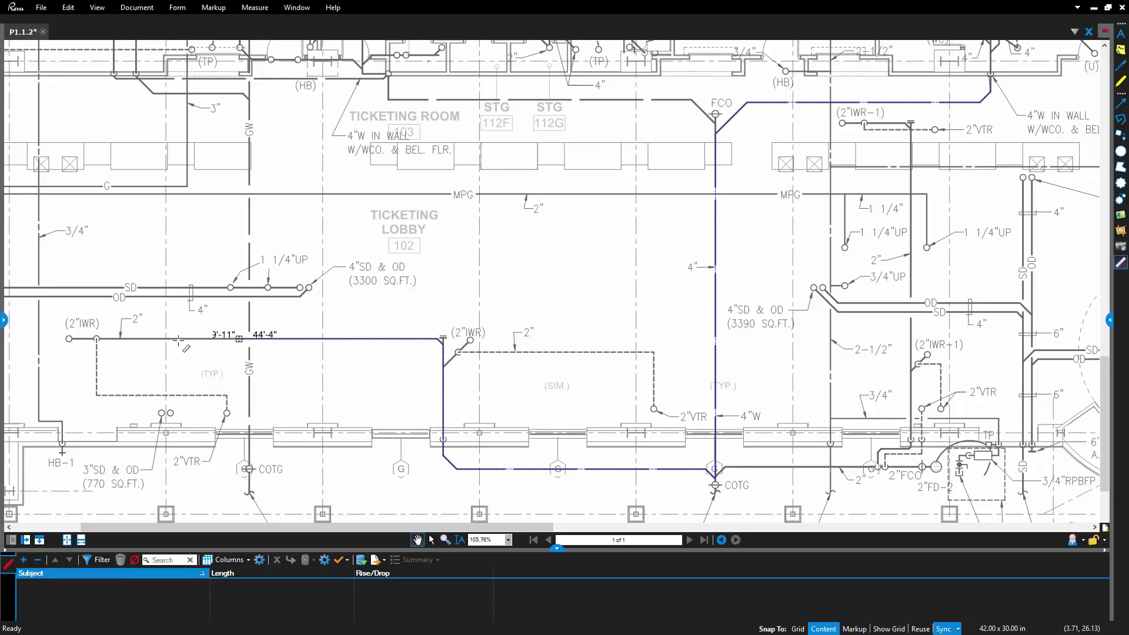
pyautogui.doubleClick(68, 338)
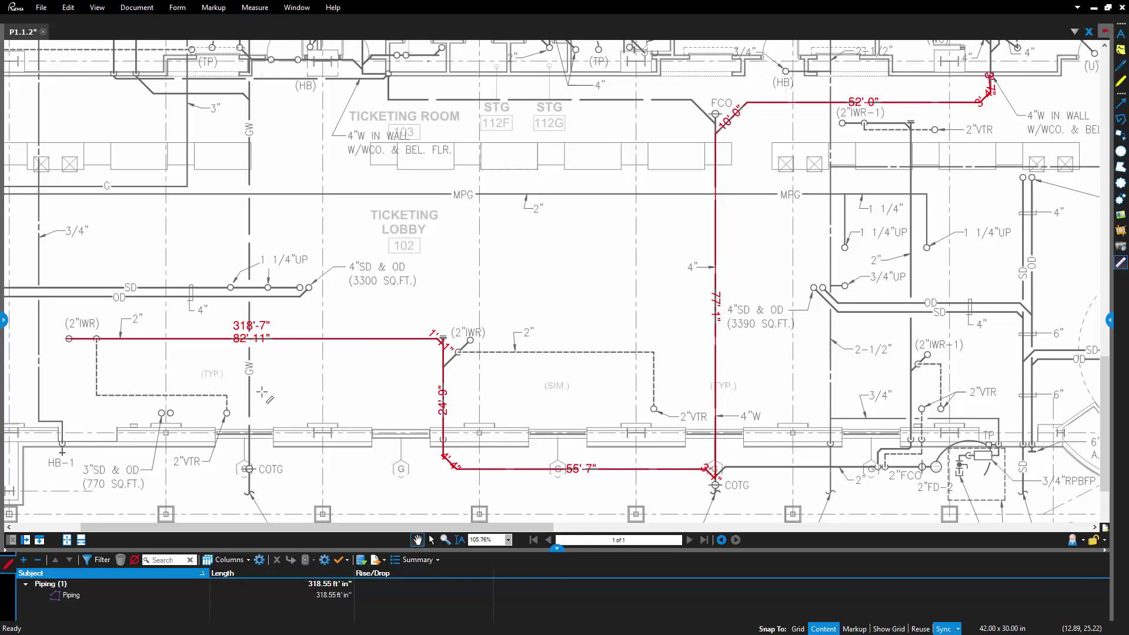
# - Hide and re-show the piping measurement's segment values in its properties, and align them horizontally
pyautogui.click(443, 456)
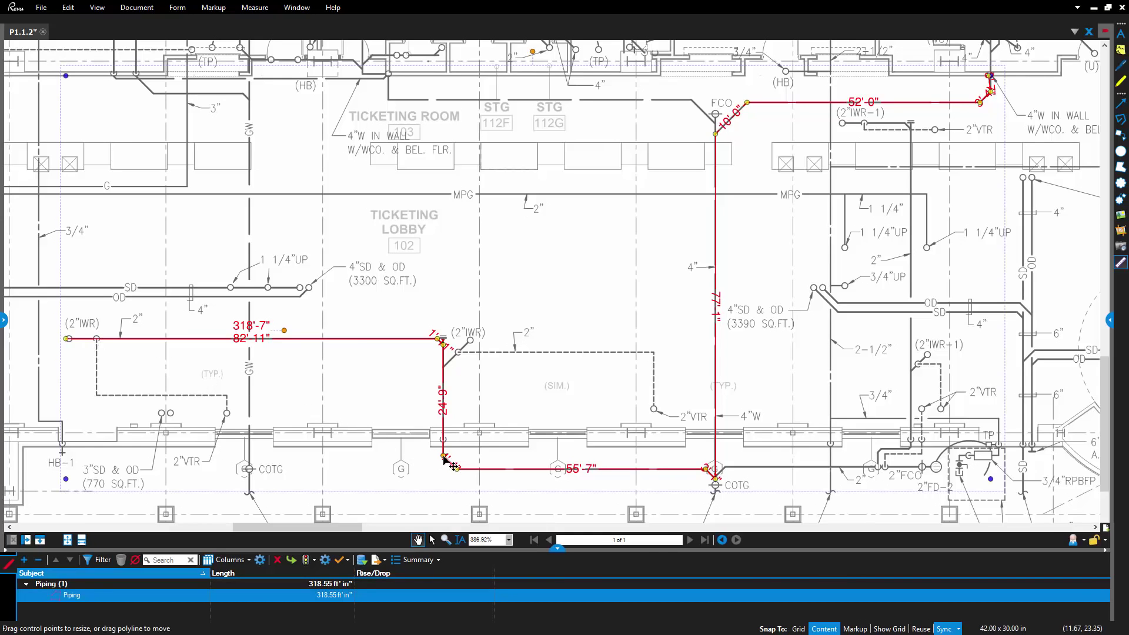
pyautogui.moveTo(443, 457)
pyautogui.mouseDown()
pyautogui.moveTo(409, 477)
pyautogui.moveTo(443, 456)
pyautogui.mouseUp()
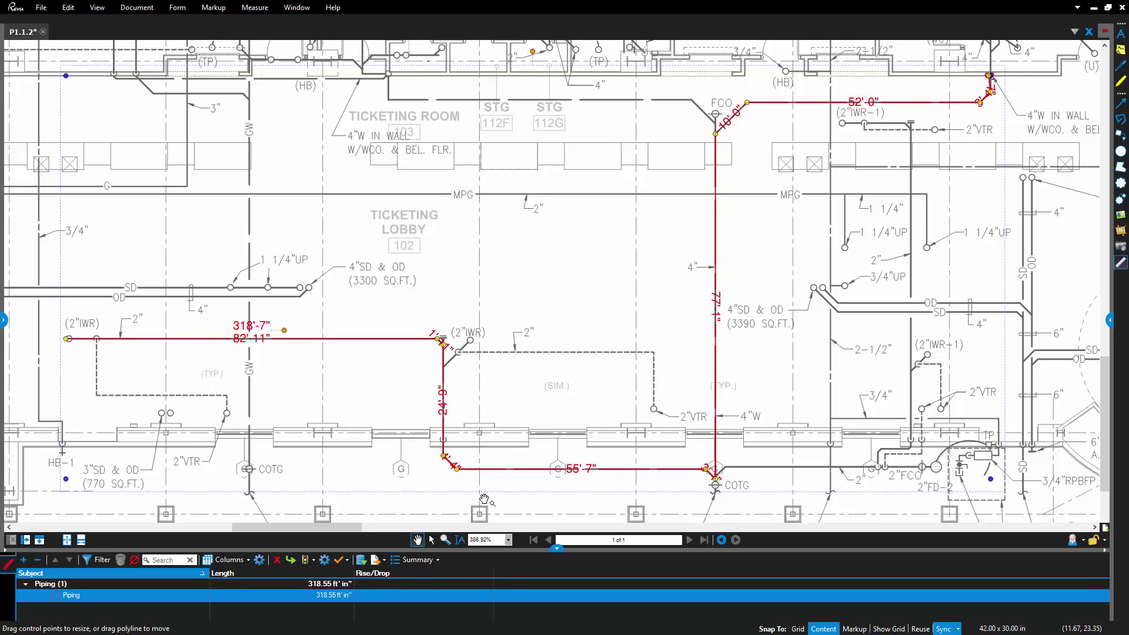
pyautogui.click(1110, 321)
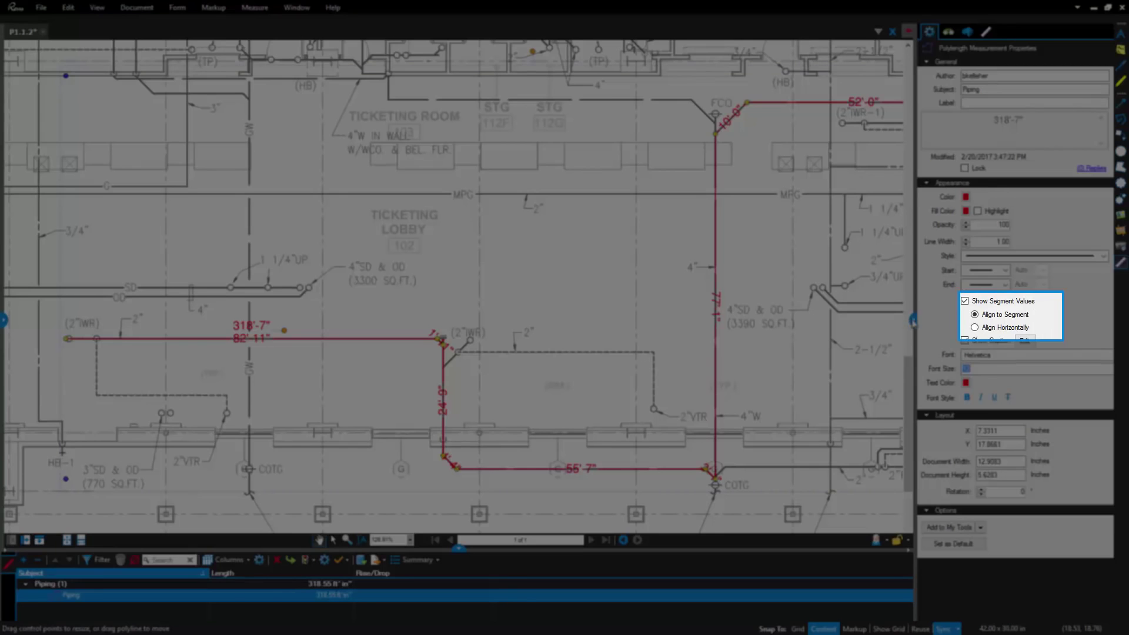
pyautogui.click(965, 303)
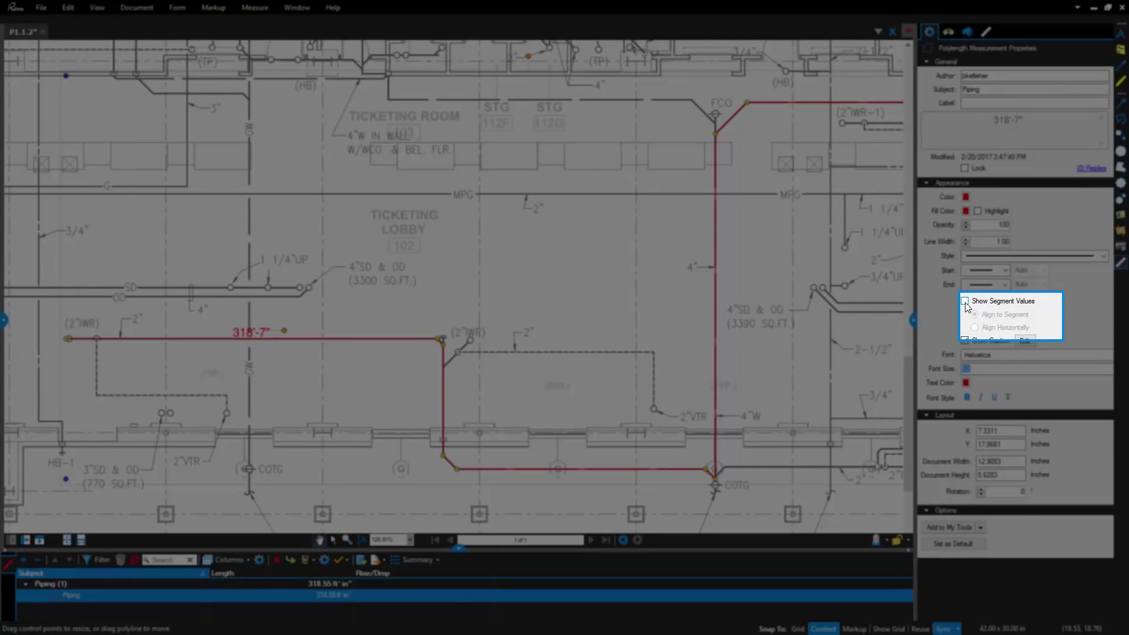
pyautogui.click(965, 302)
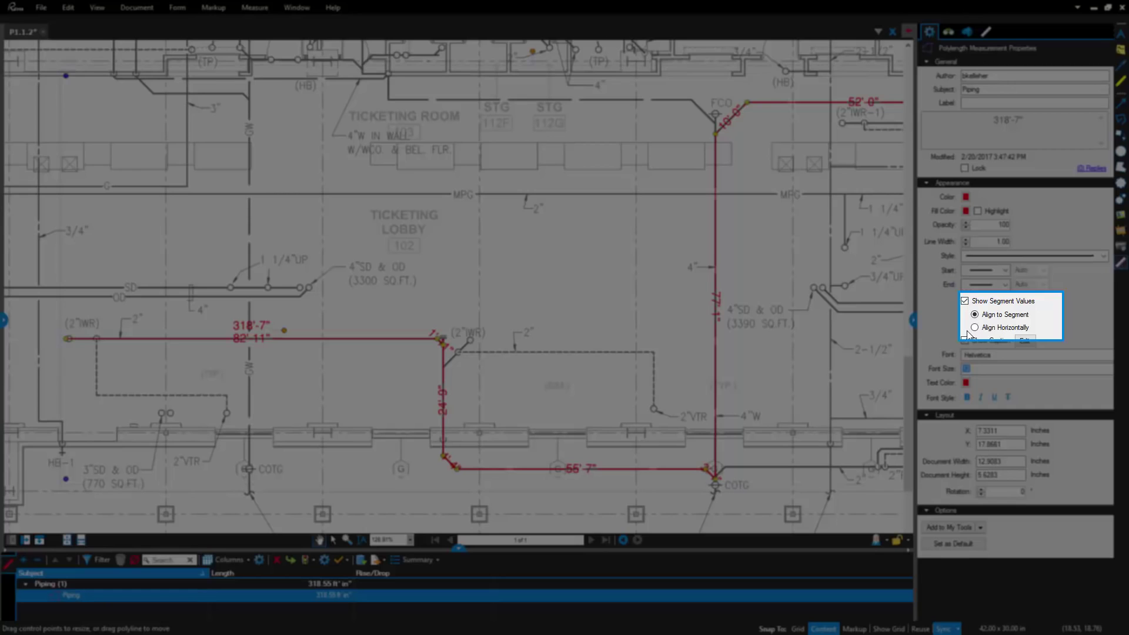
pyautogui.click(975, 328)
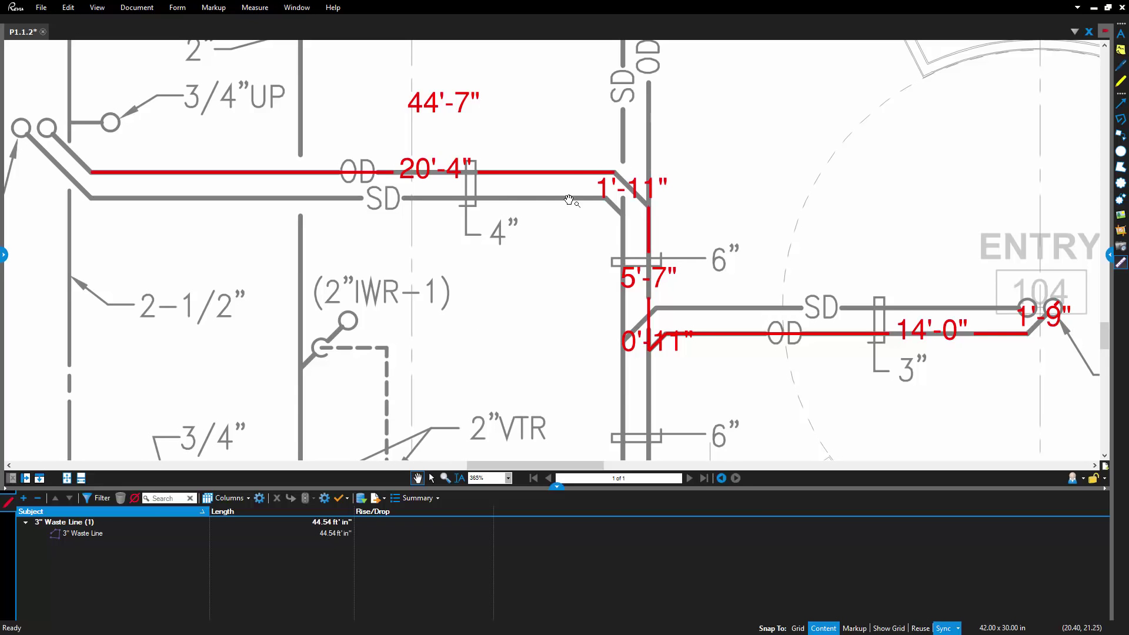
# - Split the 3" Waste Line measurement at the control point where its long horizontal OD run meets the diagonal
pyautogui.click(579, 177)
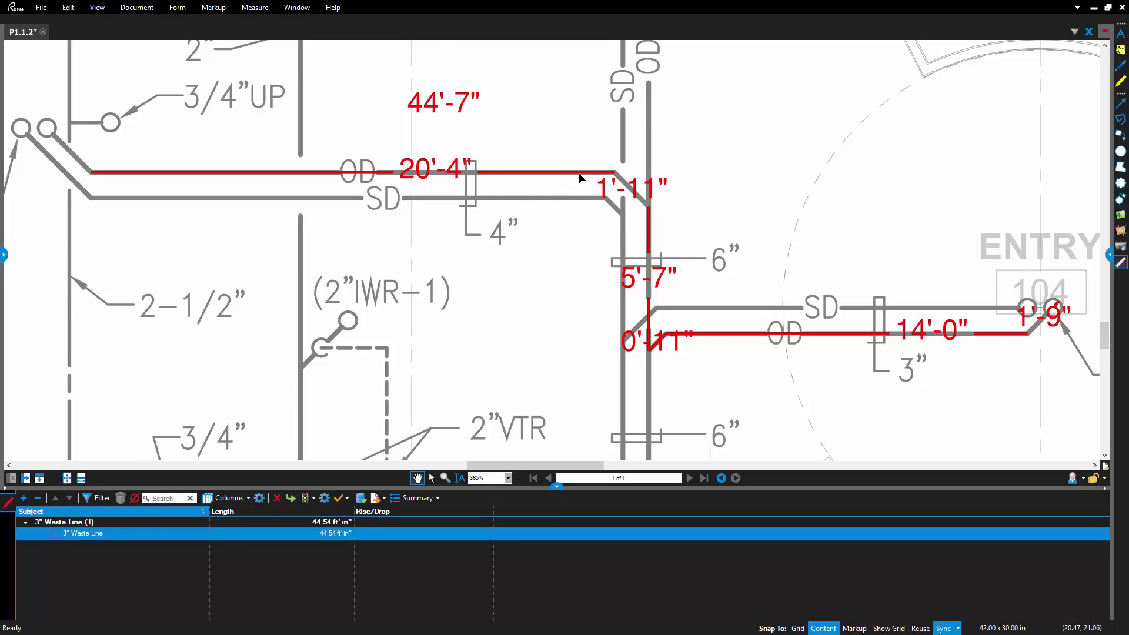
pyautogui.rightClick(614, 176)
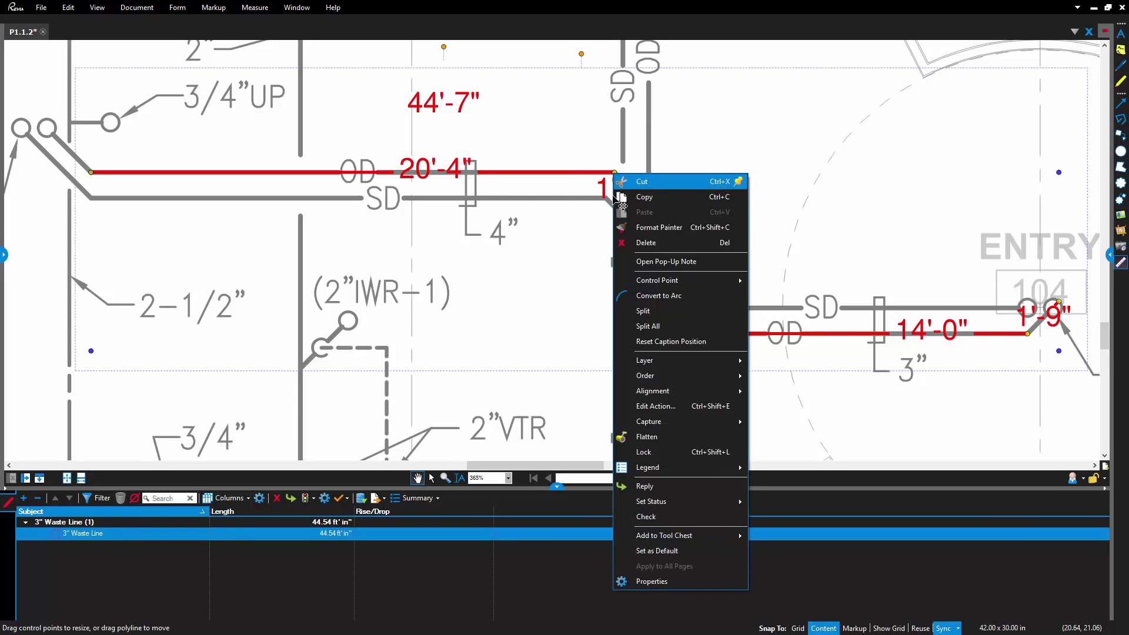
pyautogui.click(647, 314)
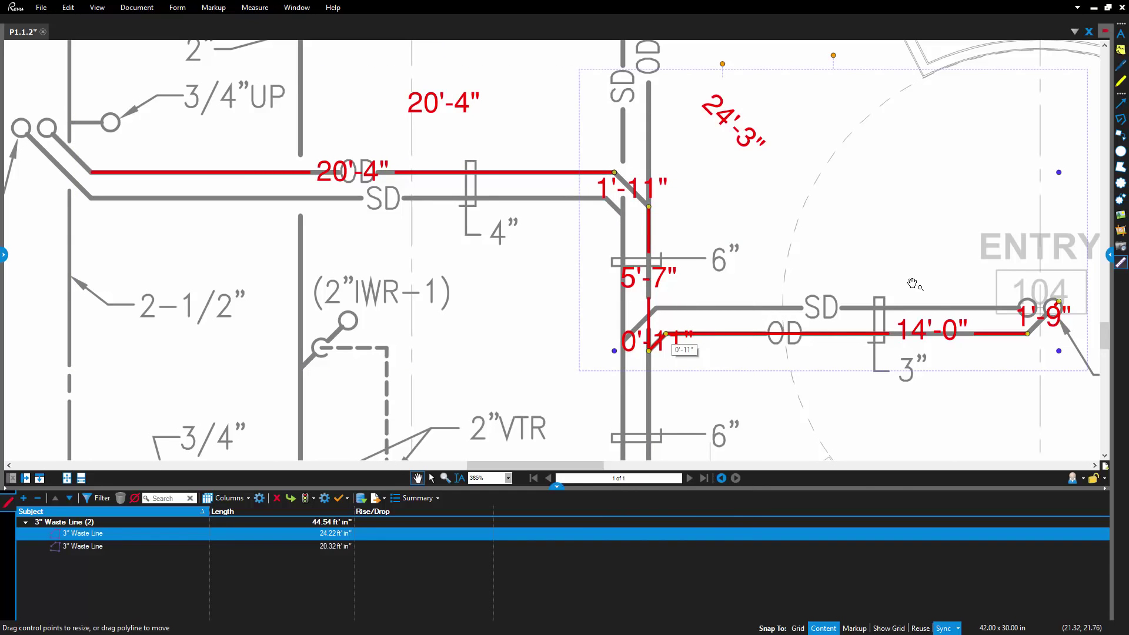
# - Change the subject of the split-off section toward ENTRY 104 to 2" Waste Line, and undo both this change and the split
pyautogui.click(1121, 262)
pyautogui.click(930, 31)
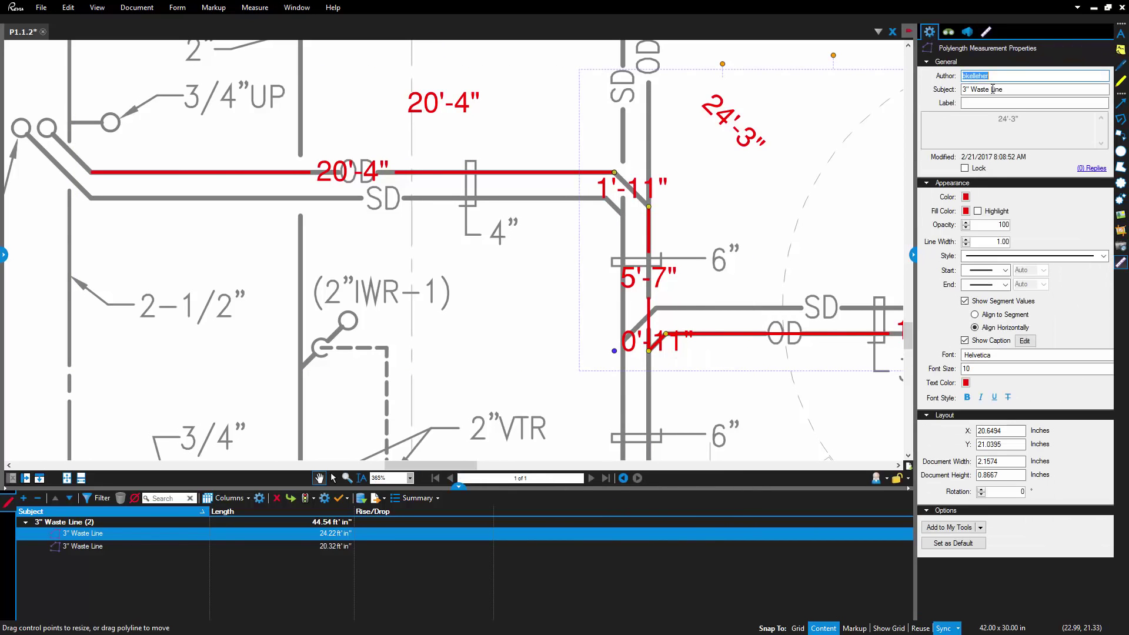
pyautogui.moveTo(966, 90); pyautogui.dragTo(957, 91)
pyautogui.write('2')
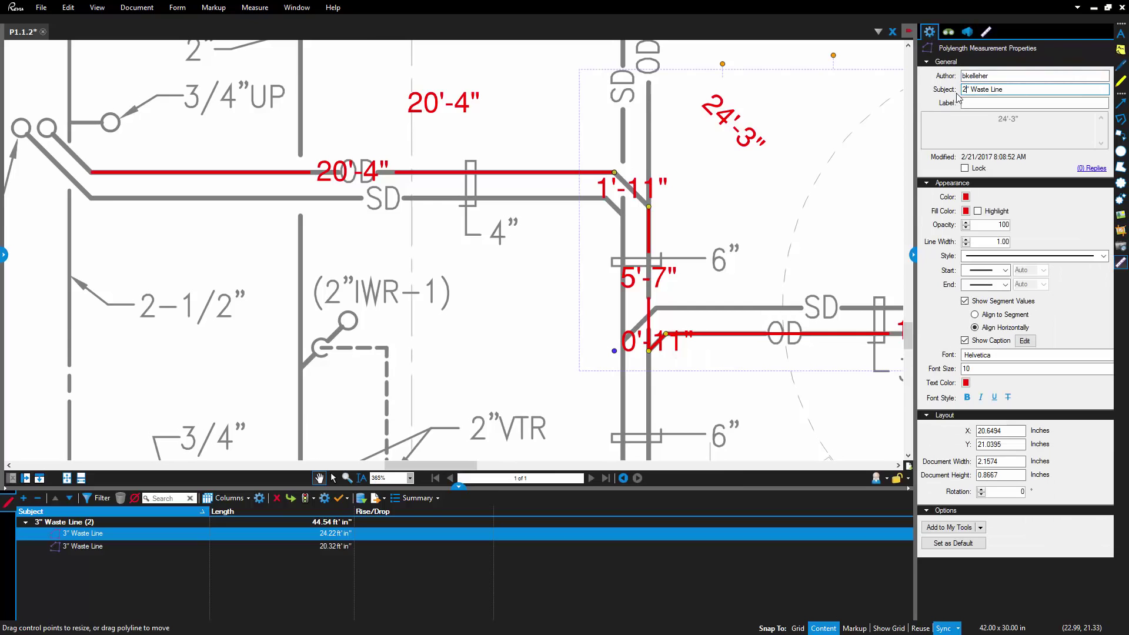
pyautogui.press('Return')
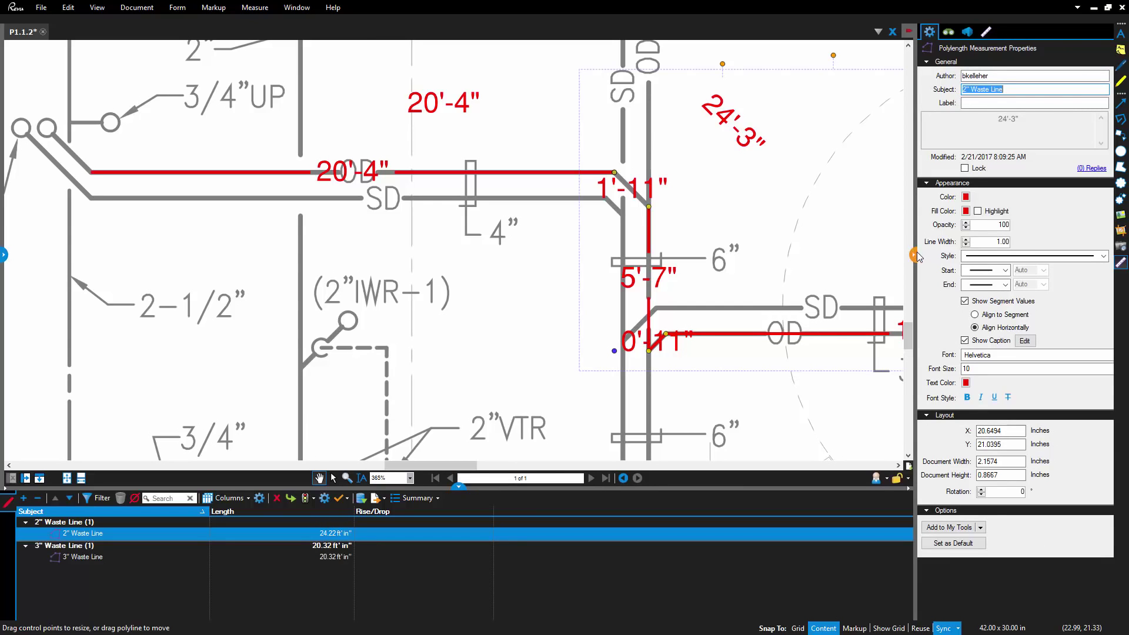
pyautogui.click(913, 255)
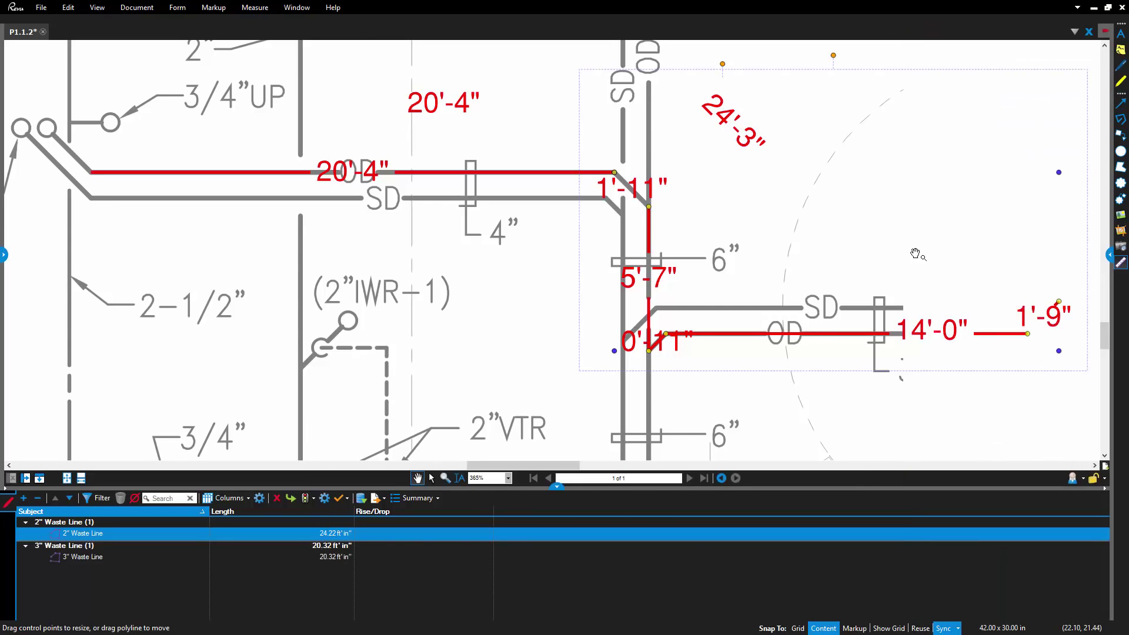
pyautogui.click(549, 396)
pyautogui.hotkey('ctrl', 'z')
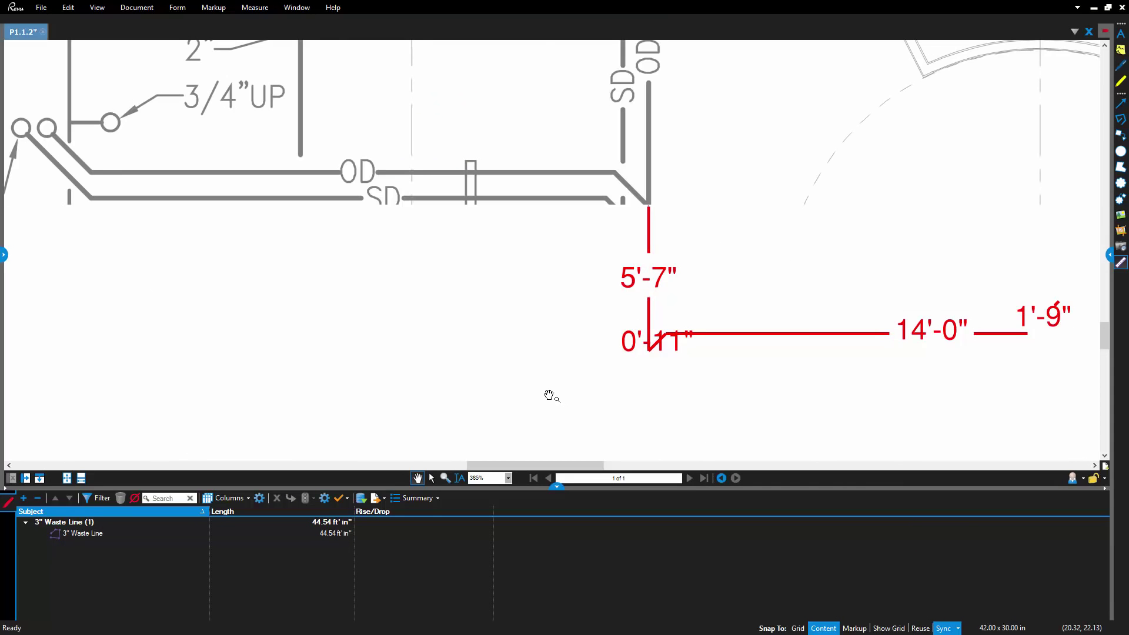
# - Try splitting the 3" Waste Line at its vertical 5'-7" segment, select the middle piece and the 4" OD piece, and undo the split
pyautogui.click(649, 240)
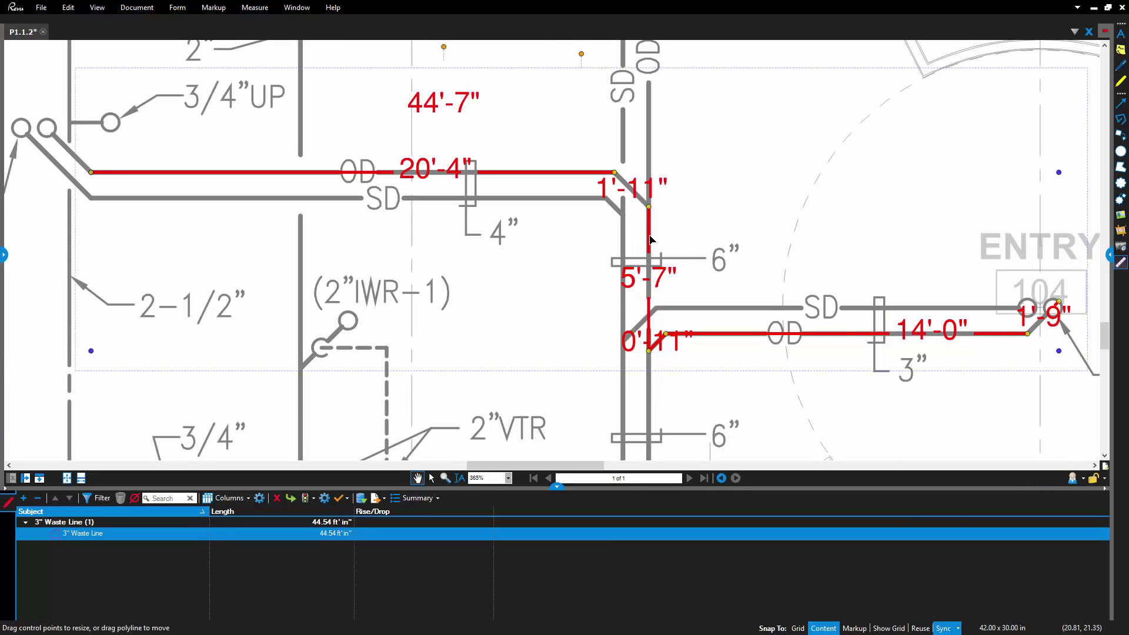
pyautogui.rightClick(649, 239)
pyautogui.click(692, 329)
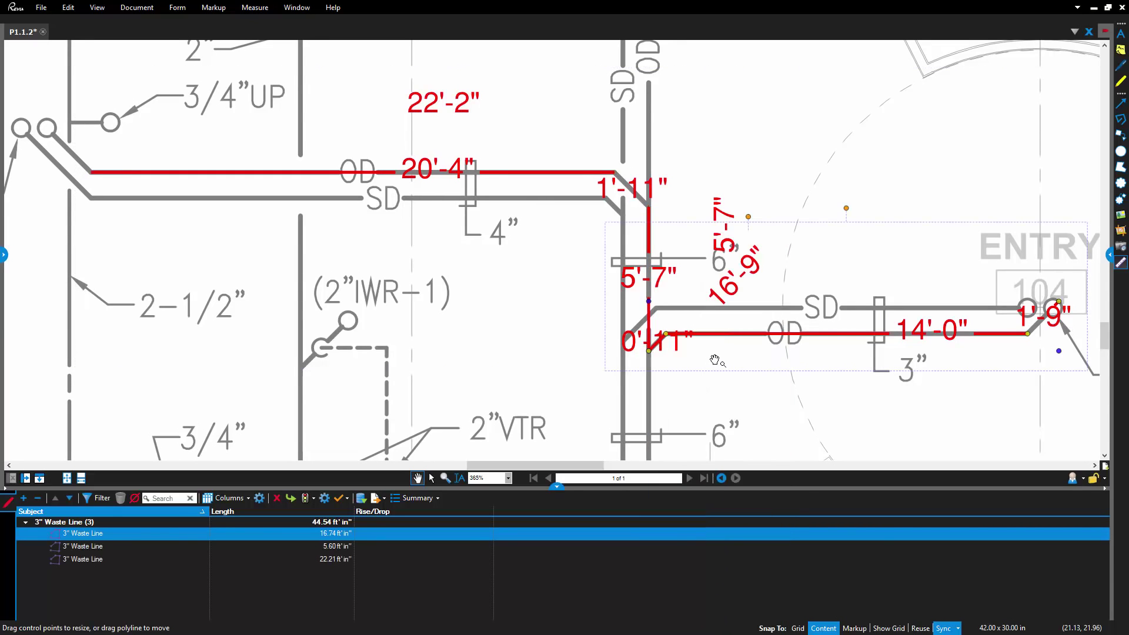
pyautogui.click(649, 217)
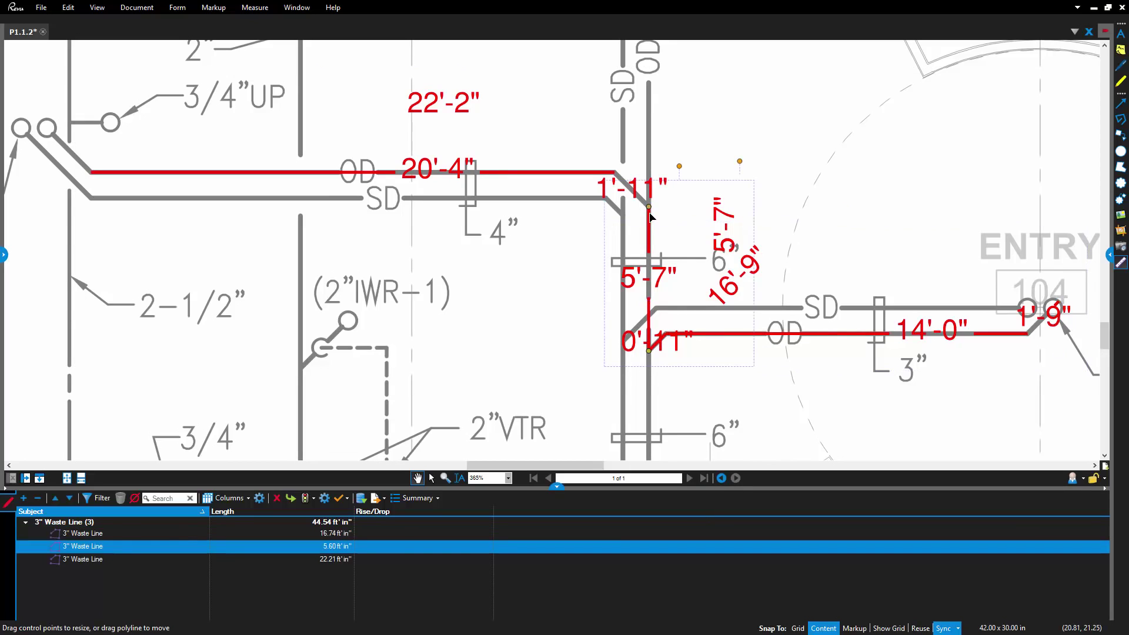
pyautogui.click(540, 176)
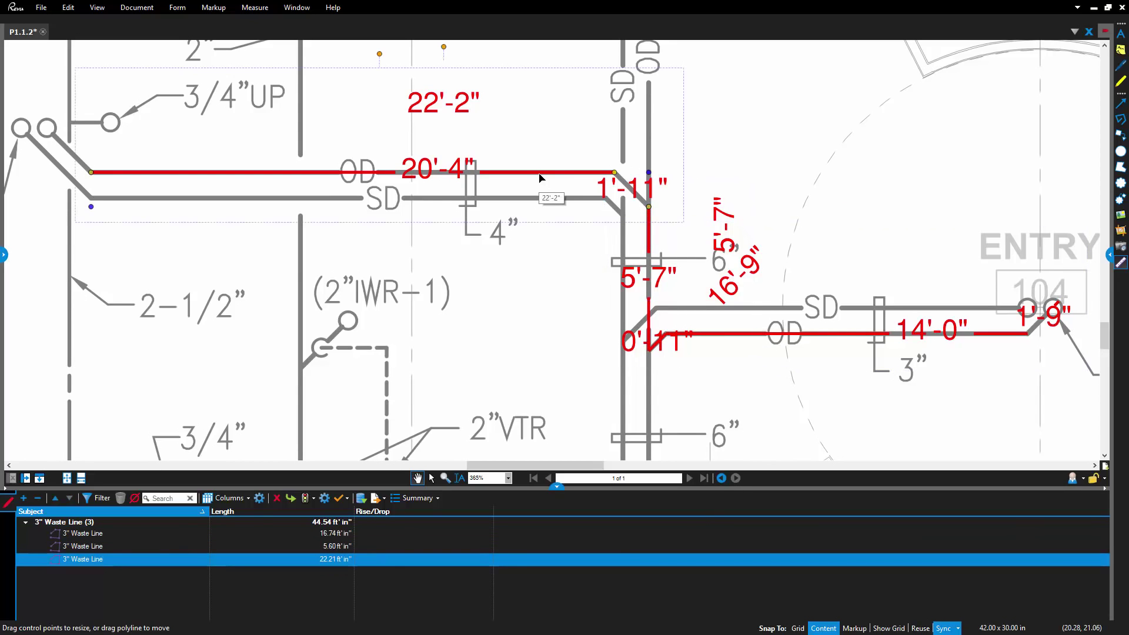
pyautogui.hotkey('ctrl', 'z')
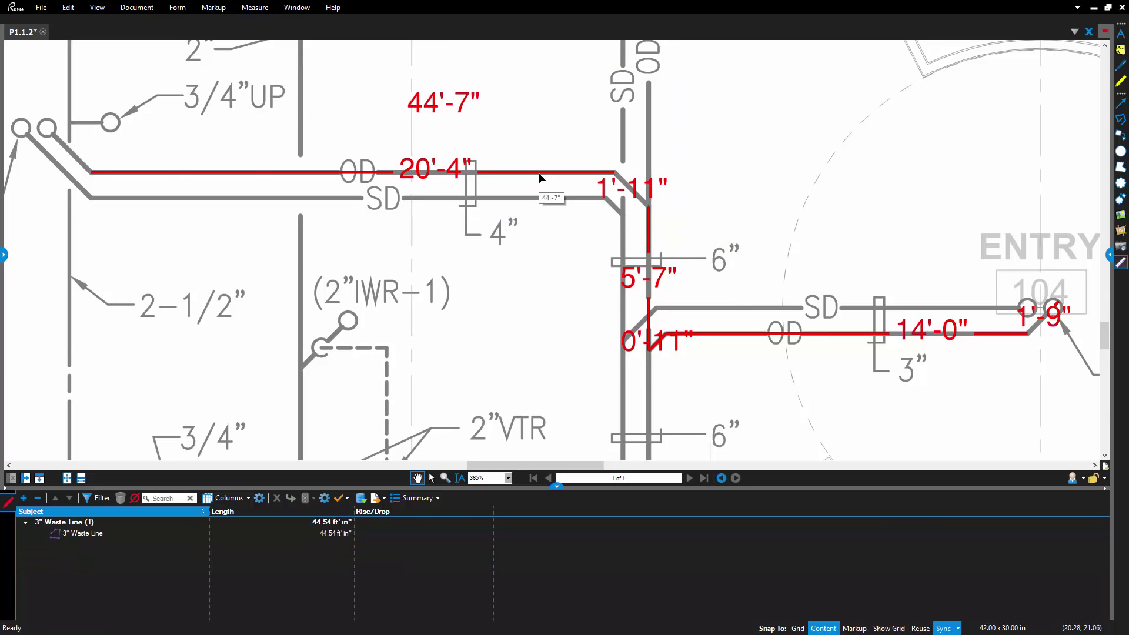
# - Try splitting the whole 3" Waste Line measurement into individual segments with Split All, and undo it
pyautogui.click(541, 176)
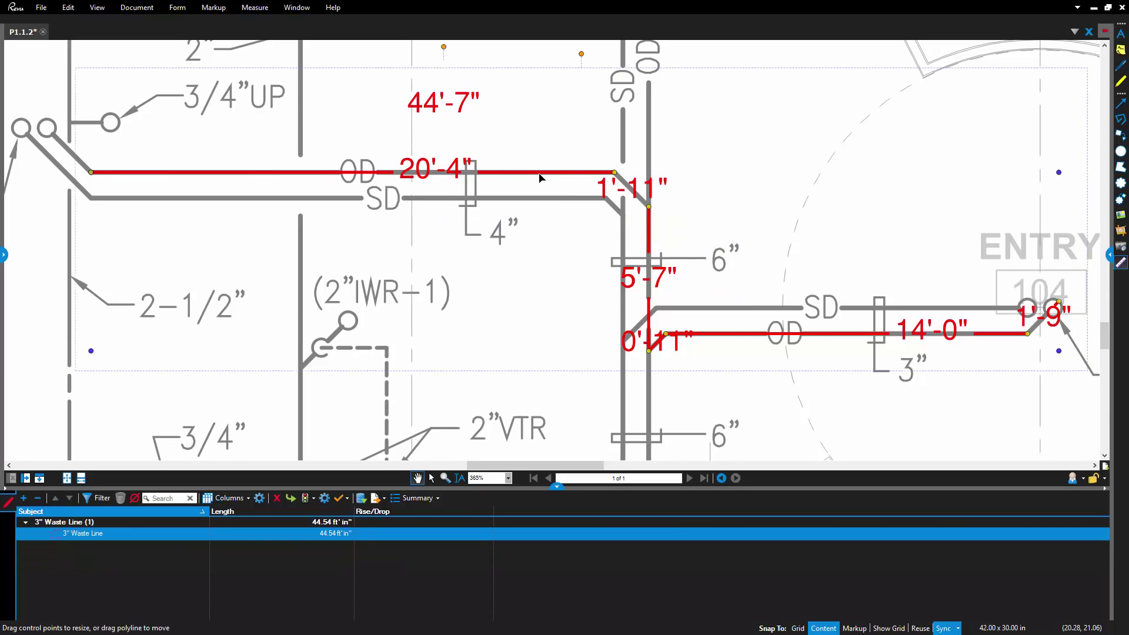
pyautogui.rightClick(540, 177)
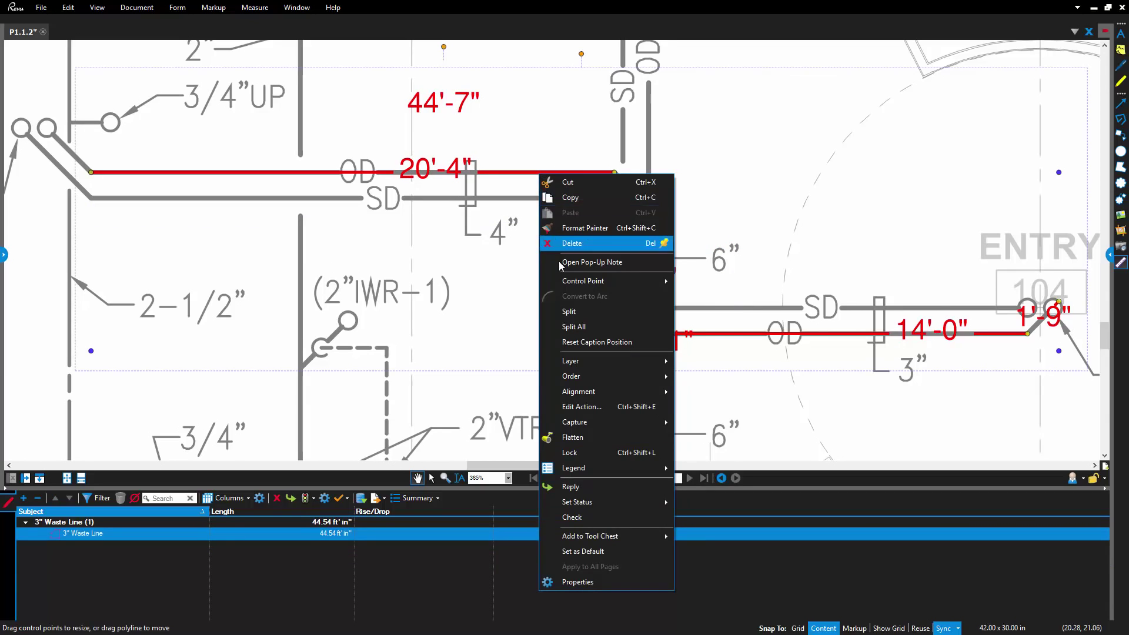
pyautogui.click(573, 327)
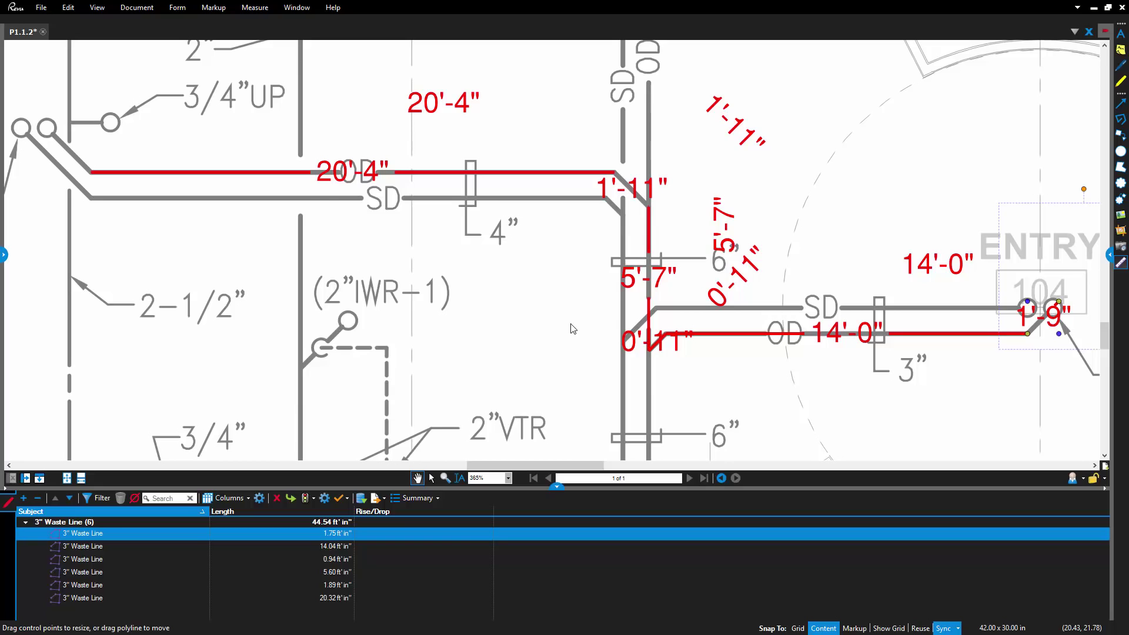
pyautogui.hotkey('ctrl', 'z')
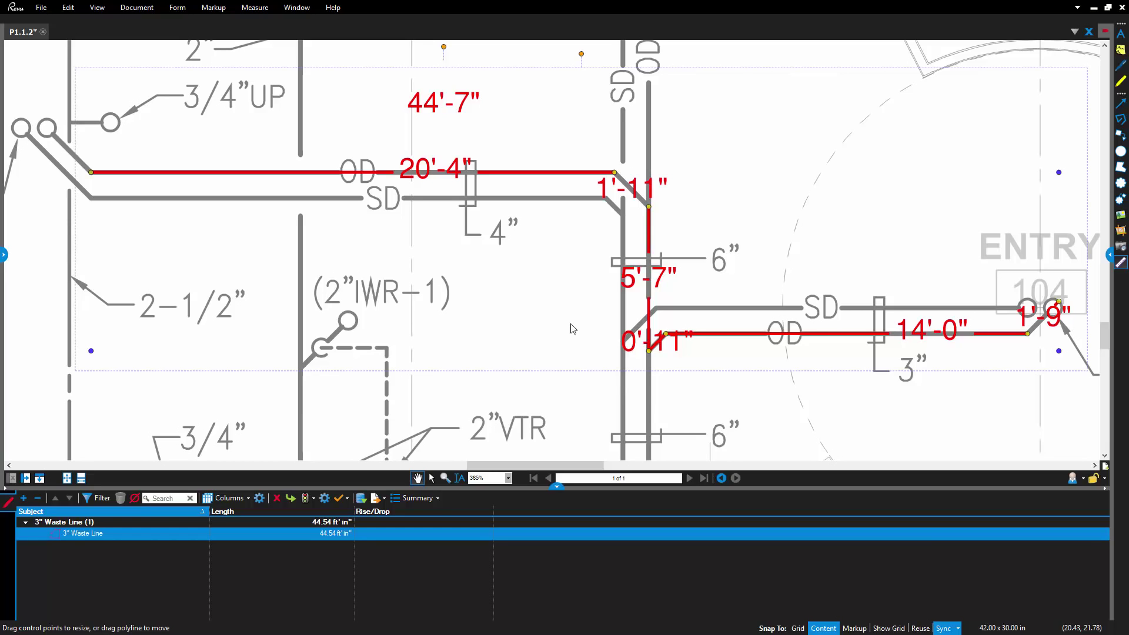
# - Resume the 3" Waste Line from its open end and extend it diagonally to the OD riser circle
pyautogui.rightClick(92, 177)
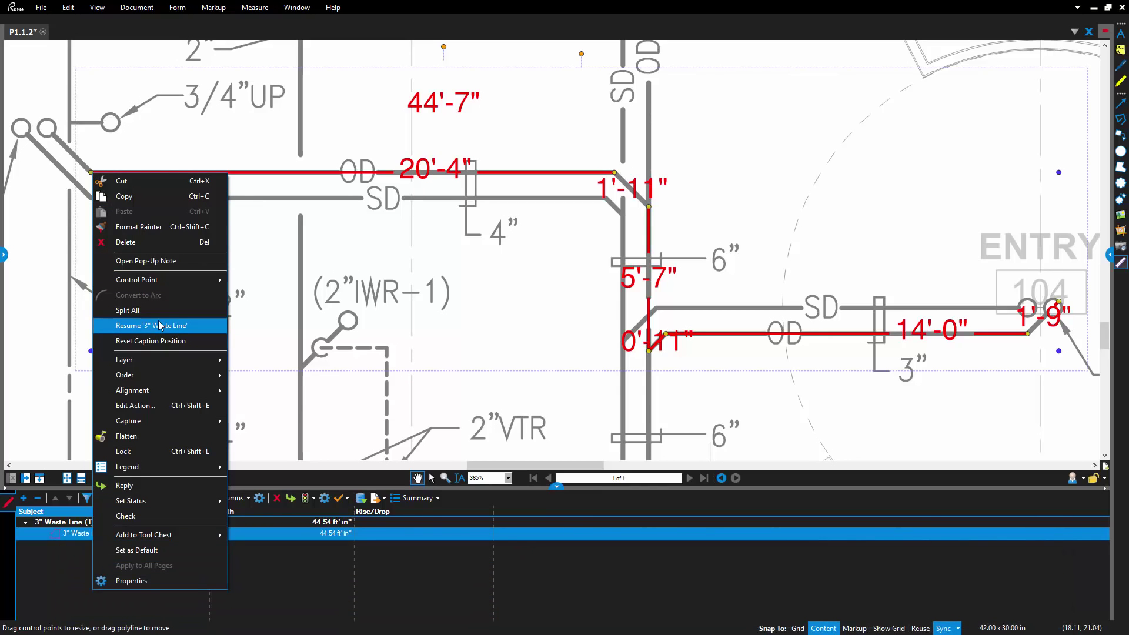
pyautogui.click(160, 327)
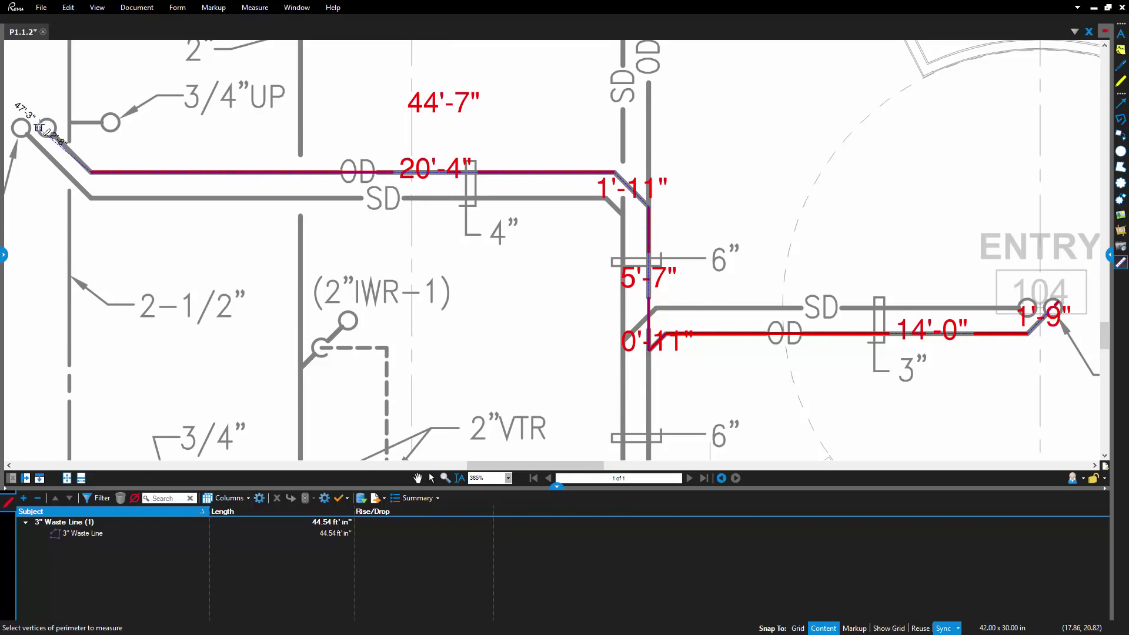
pyautogui.click(40, 123)
pyautogui.click(40, 122)
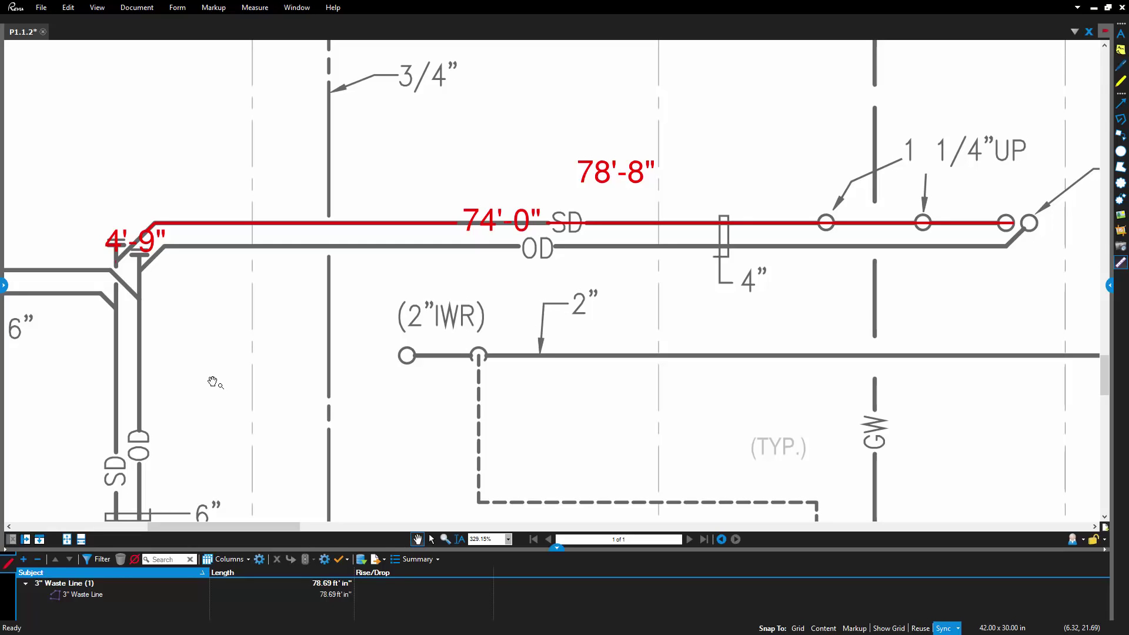
# - Set the 3" Waste Line measurement's Rise/Drop to 12 ft in its measurement settings
pyautogui.click(420, 229)
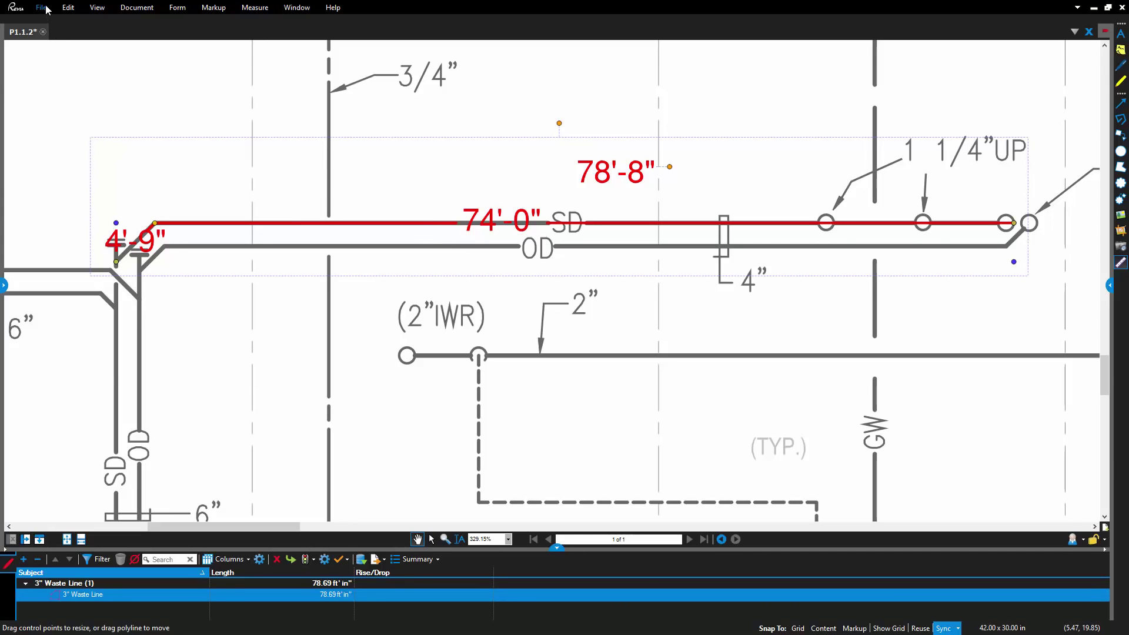
pyautogui.moveTo(47, 11)
pyautogui.click(11, 29)
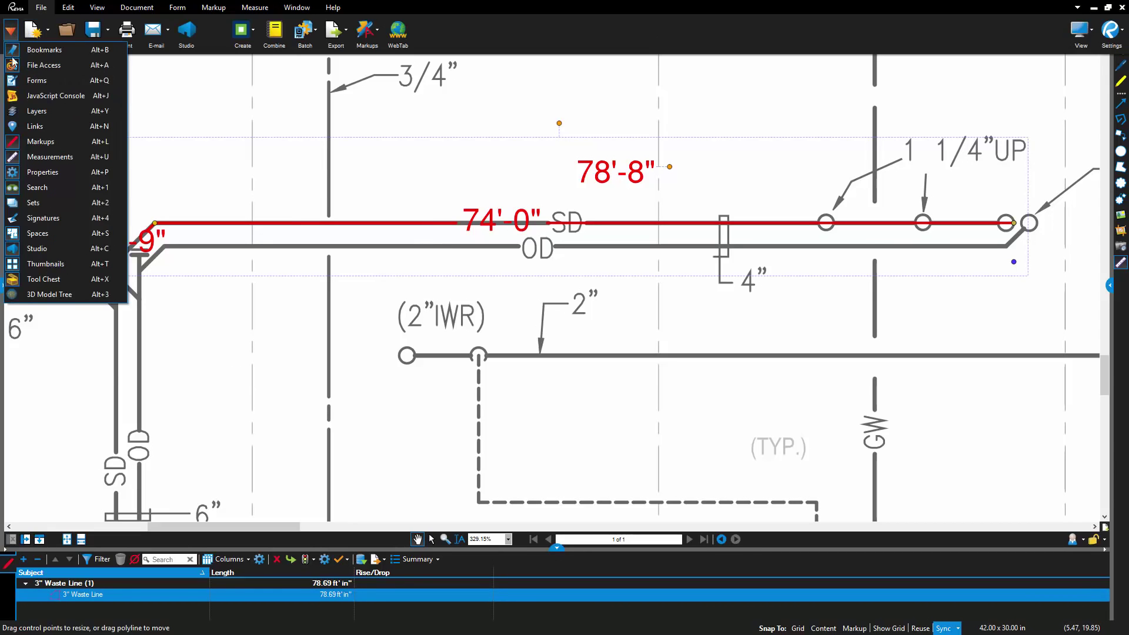
pyautogui.click(50, 157)
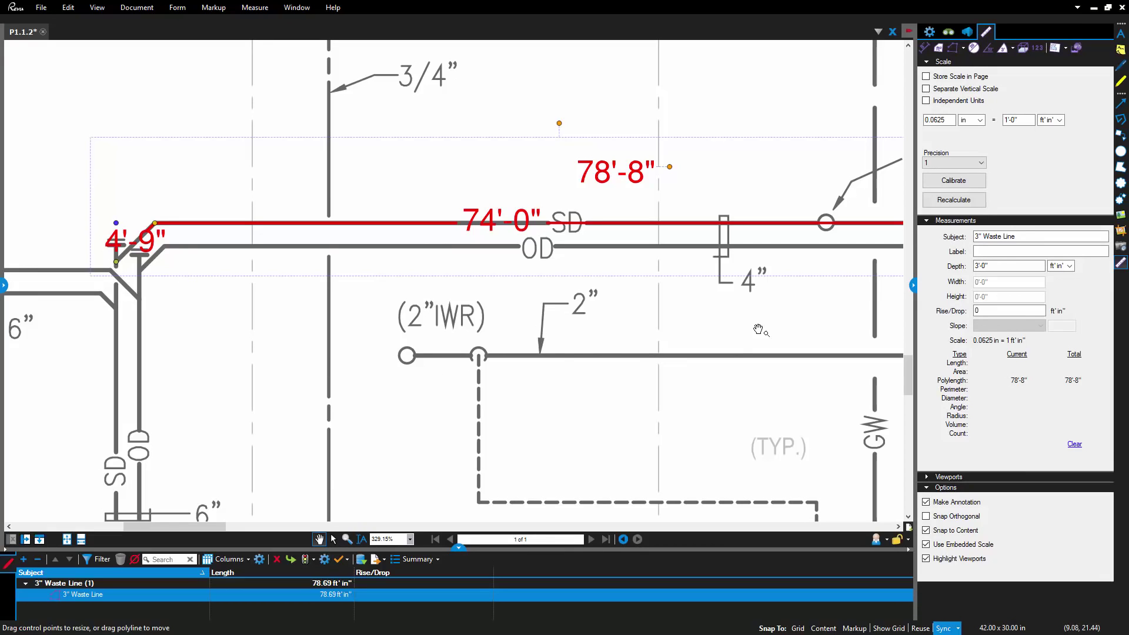
pyautogui.click(985, 309)
pyautogui.press('BackSpace')
pyautogui.write('12')
pyautogui.press('Return')
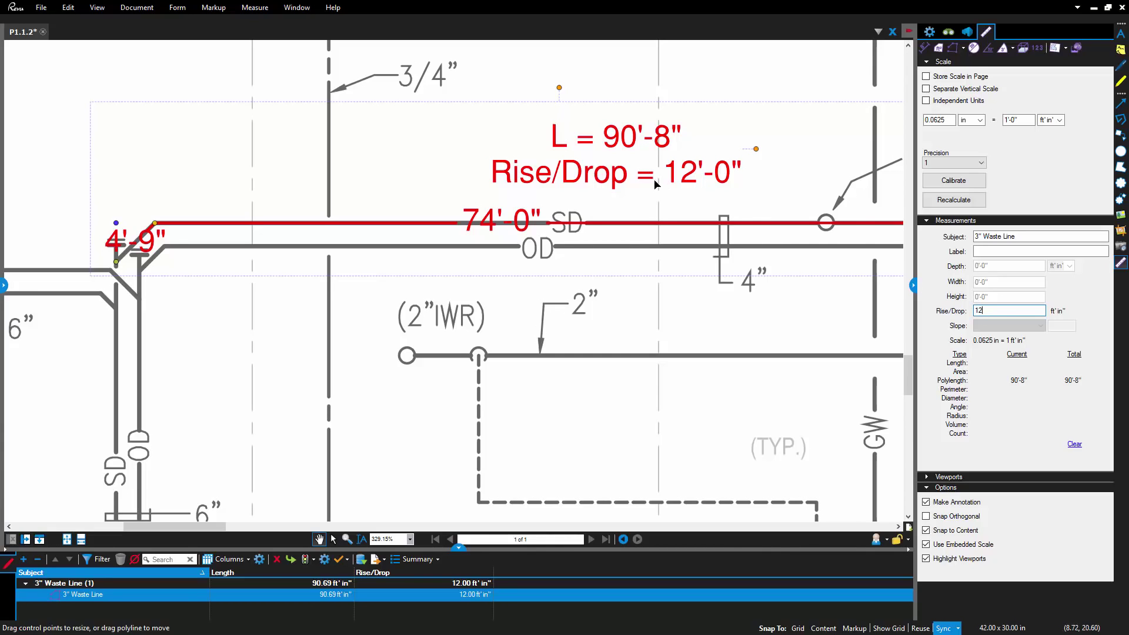
# - Add the 3" Waste Line measurement with its rise/drop to the Tool Chest
pyautogui.rightClick(615, 175)
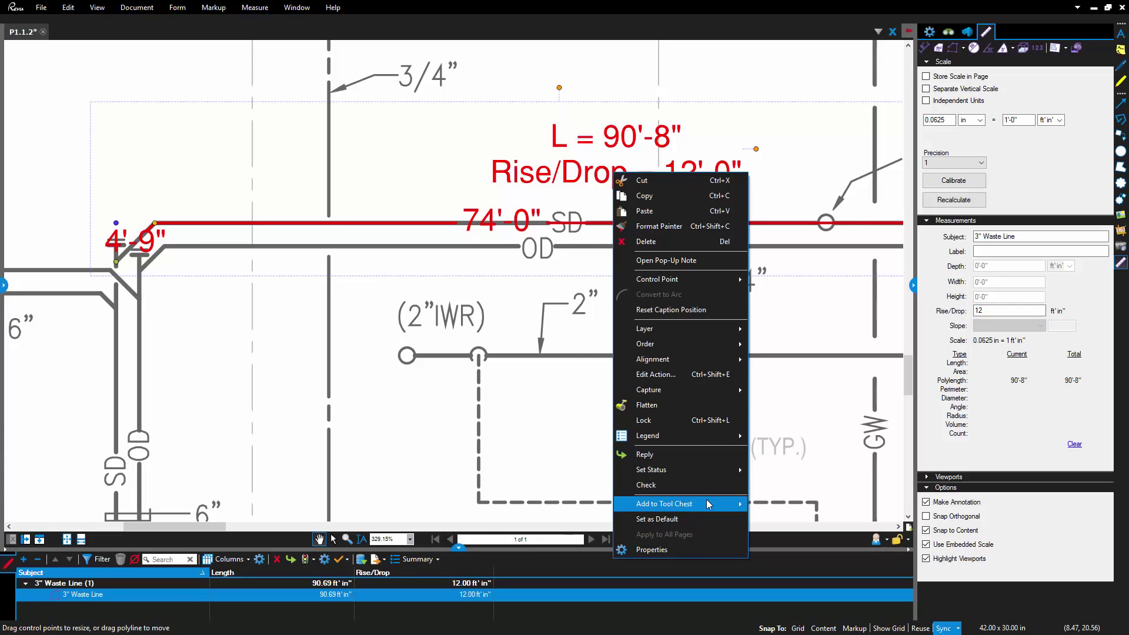
pyautogui.moveTo(707, 501)
pyautogui.click(806, 509)
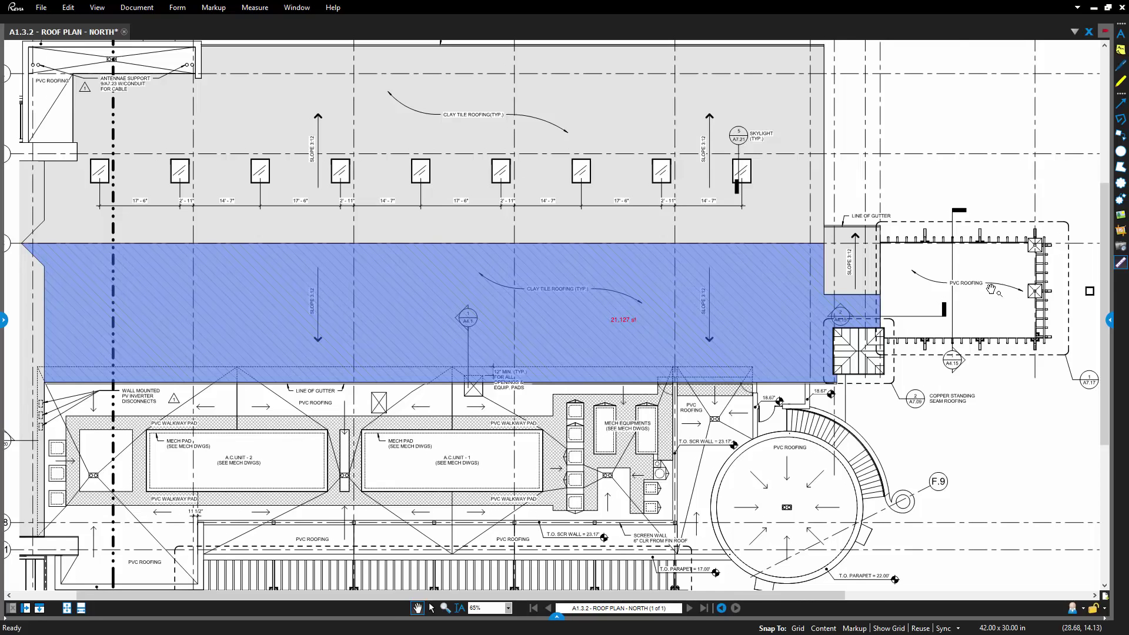
# - Set the slope of the clay tile roofing area measurement on the north roof plan to a pitch of 3/12
pyautogui.click(1109, 320)
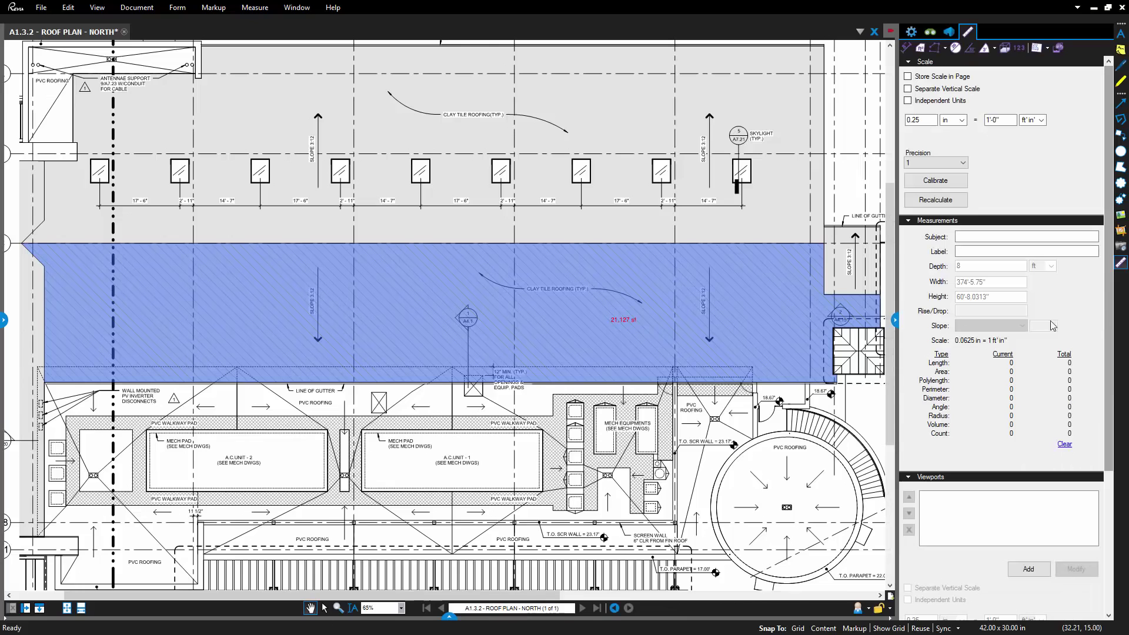
pyautogui.click(783, 317)
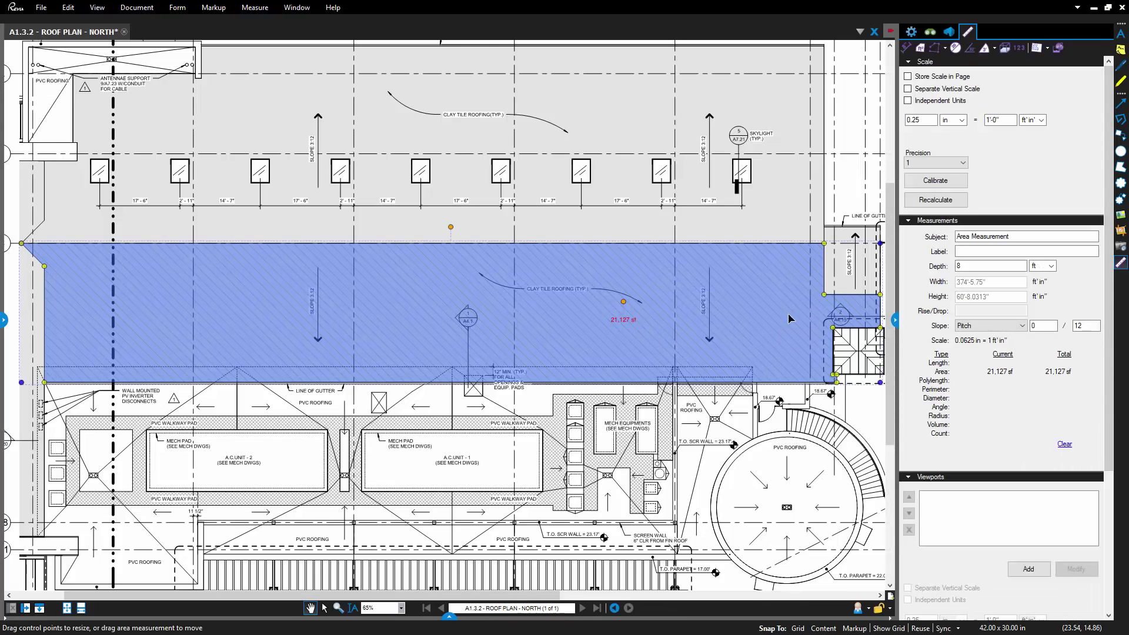
pyautogui.click(1022, 327)
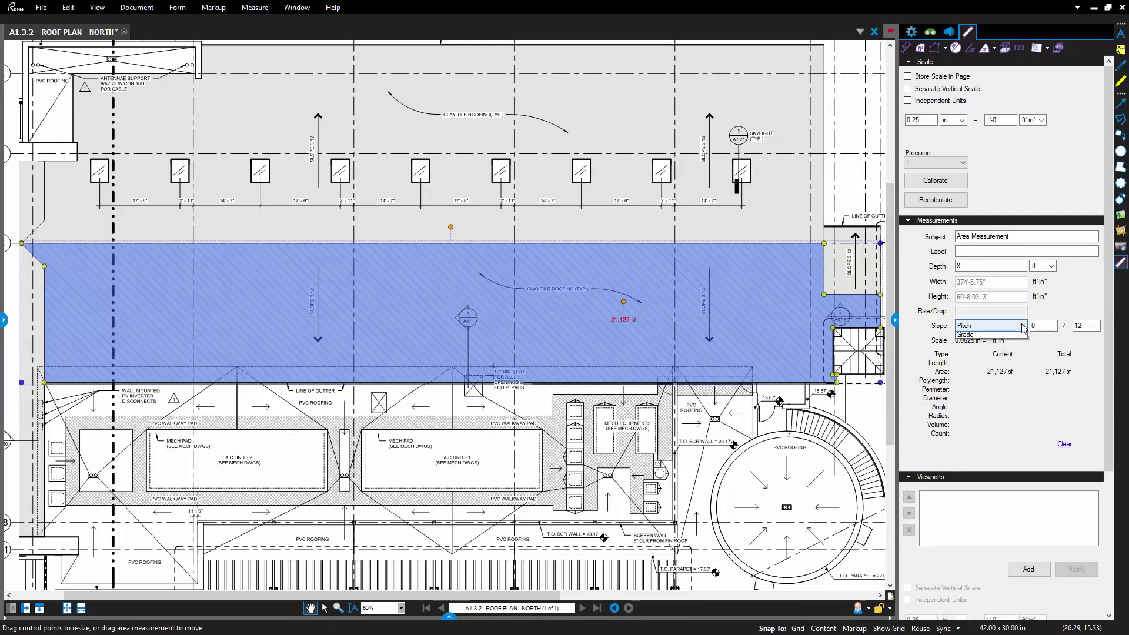
pyautogui.click(1039, 353)
pyautogui.scroll(5, 772, 309)
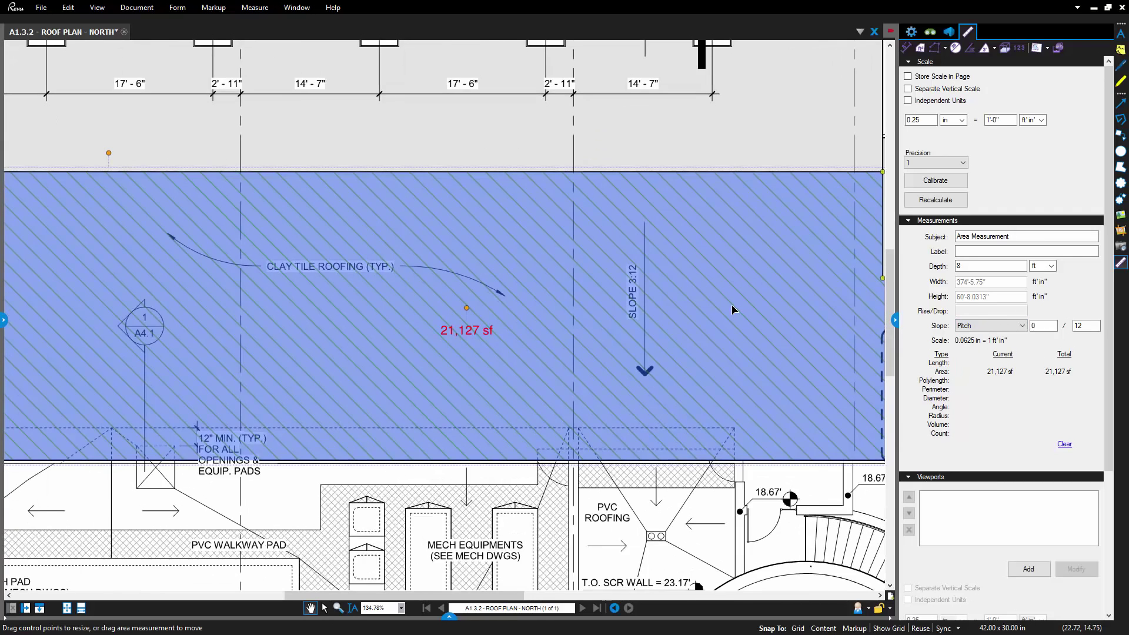
pyautogui.scroll(-5, 659, 312)
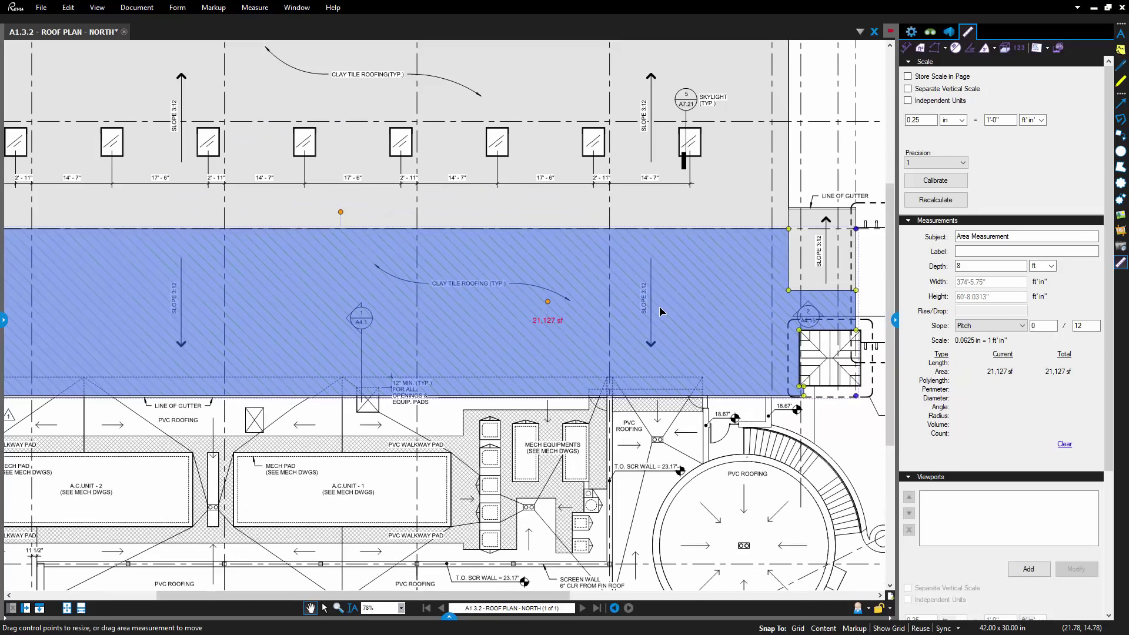
pyautogui.moveTo(566, 416); pyautogui.dragTo(614, 414)
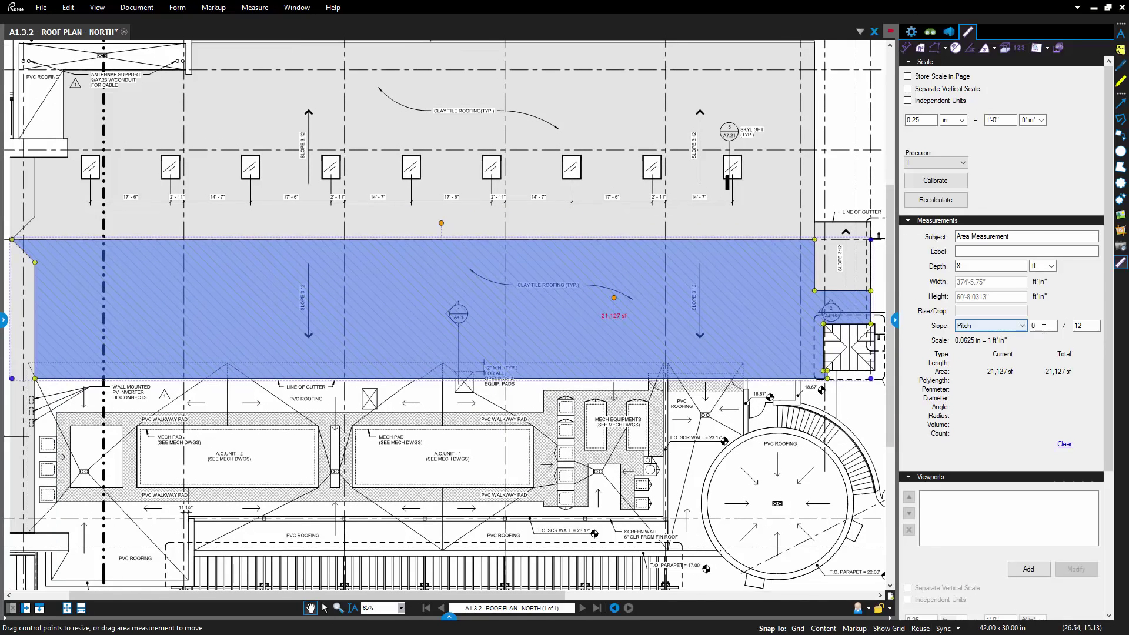
pyautogui.click(1041, 326)
pyautogui.press('BackSpace')
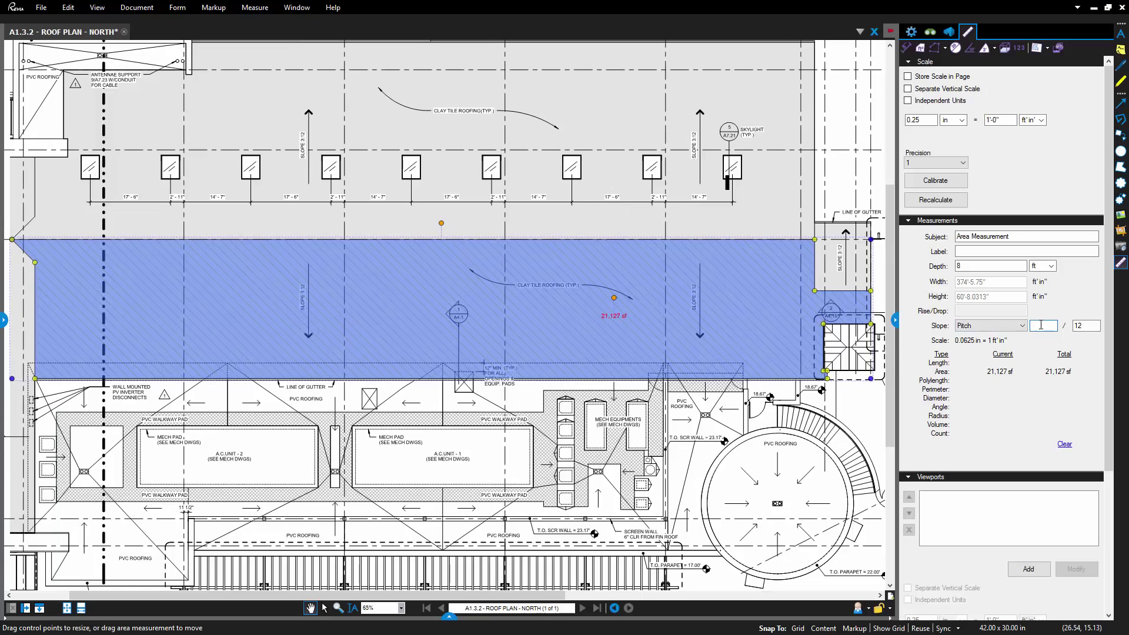
pyautogui.write('3')
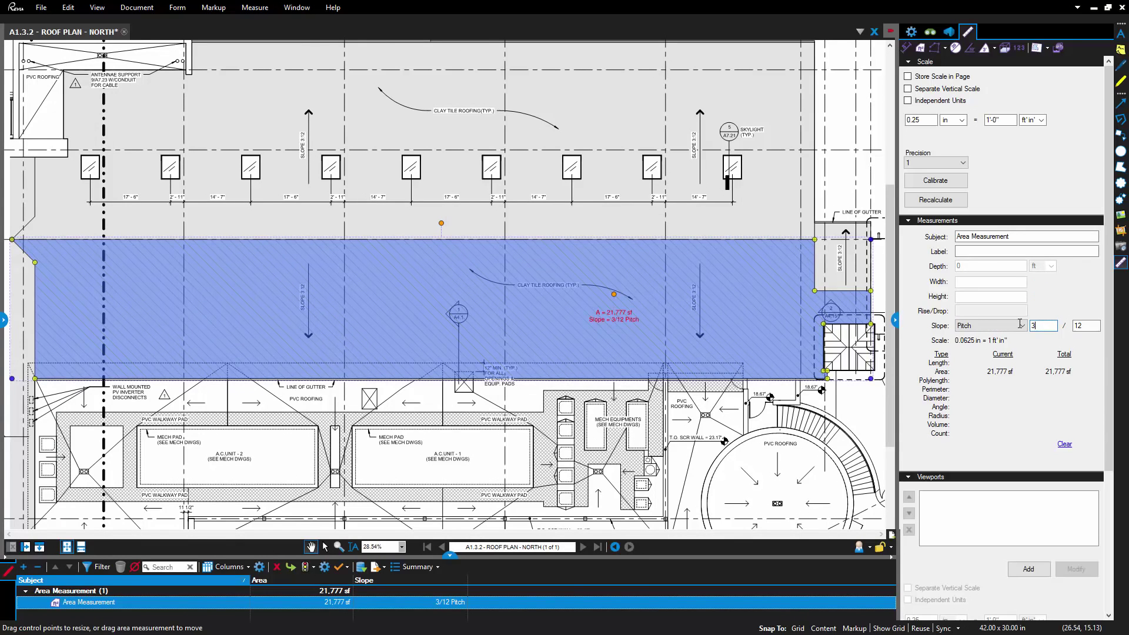
pyautogui.scroll(5, 616, 337)
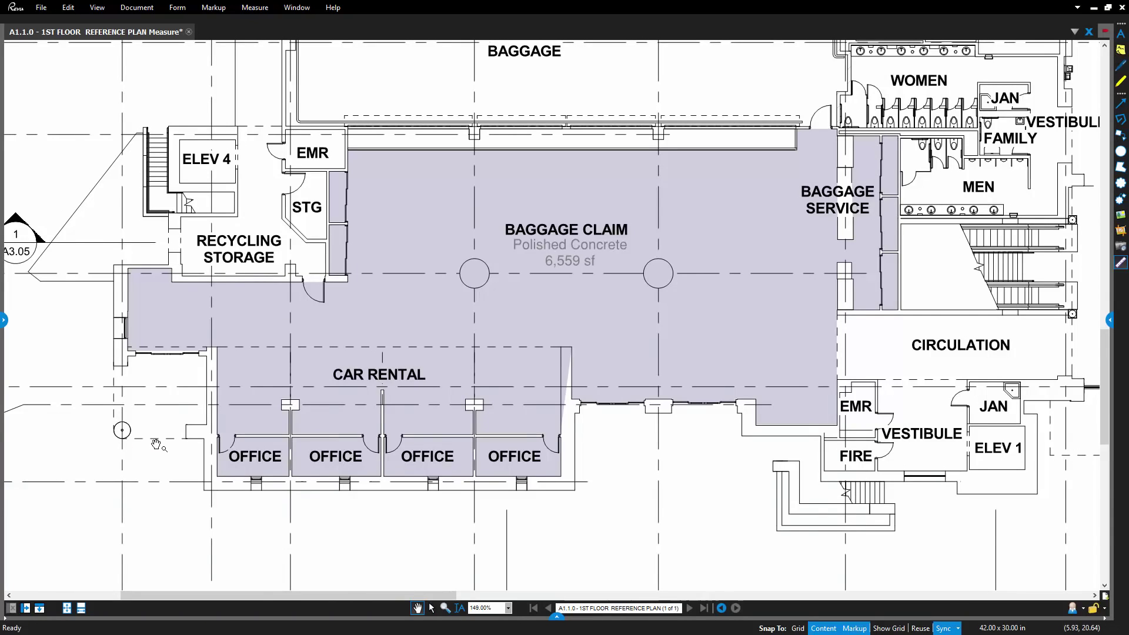
# - Turn on the full-screen crosshair and cut the left round column out of the Baggage Claim Polished Concrete area with an ellipse cutout
pyautogui.click(255, 7)
pyautogui.click(479, 30)
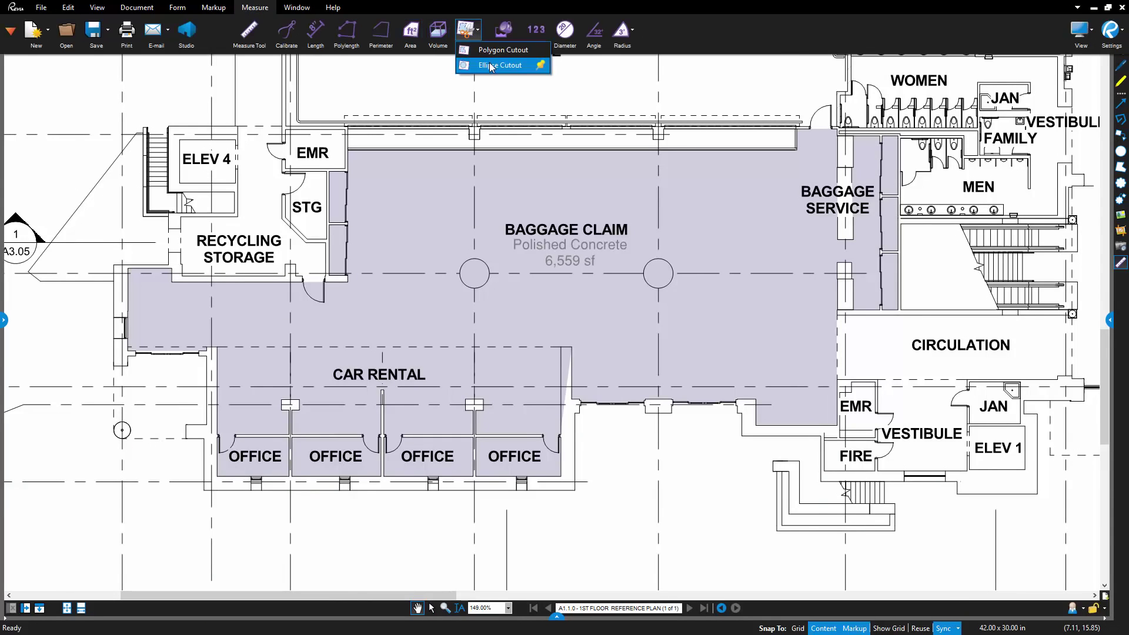
pyautogui.click(488, 65)
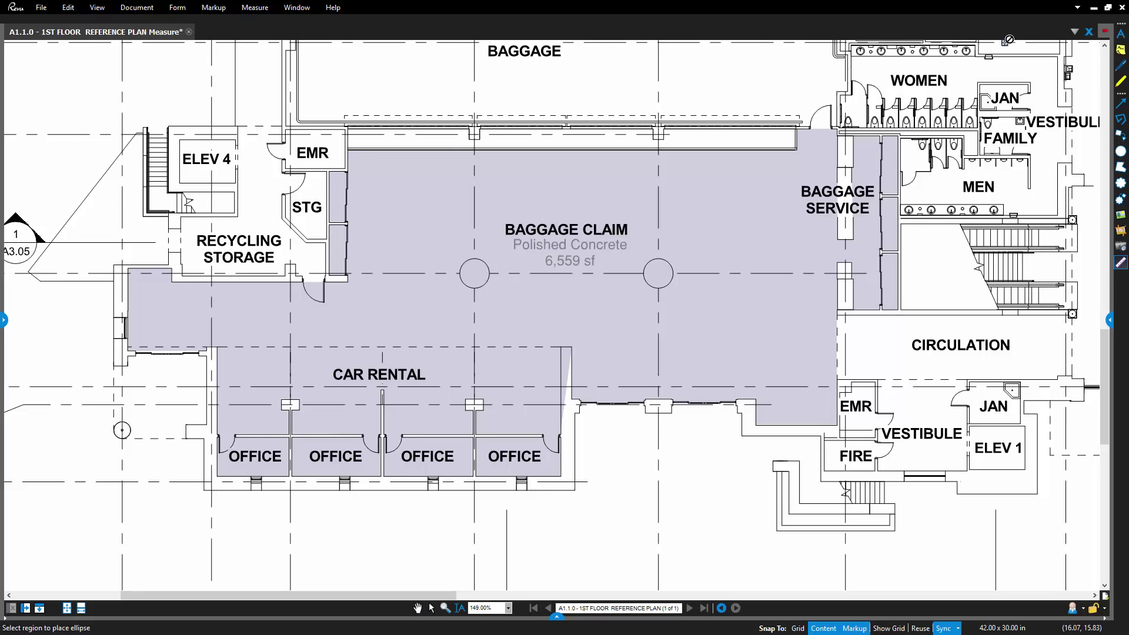
pyautogui.click(1080, 8)
pyautogui.click(1112, 29)
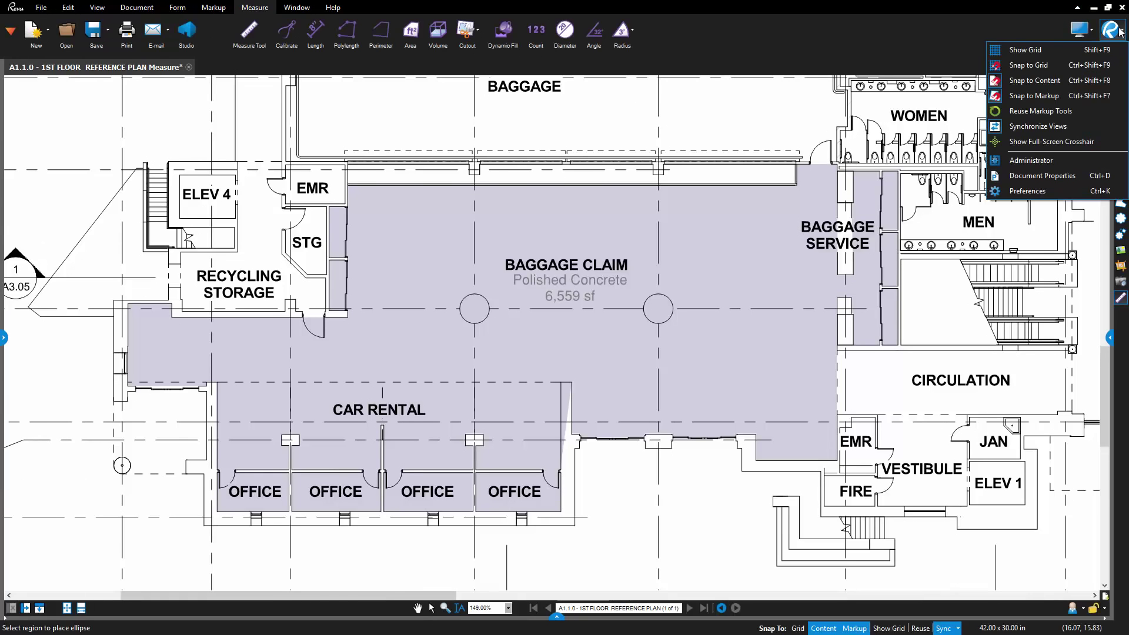
pyautogui.click(1080, 143)
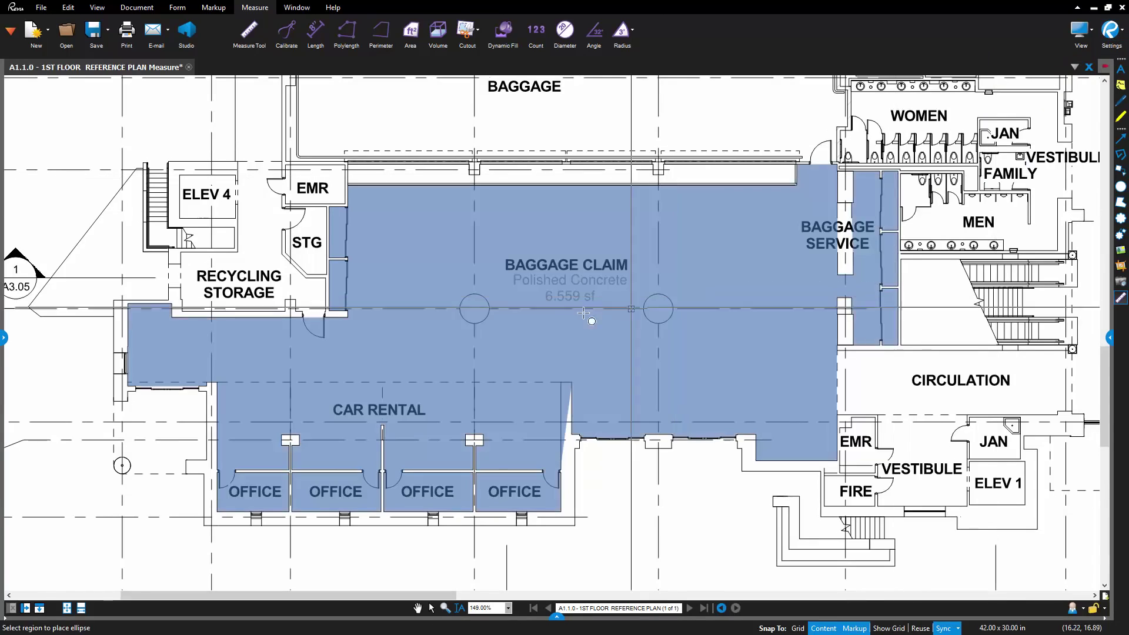
pyautogui.scroll(6, 452, 242)
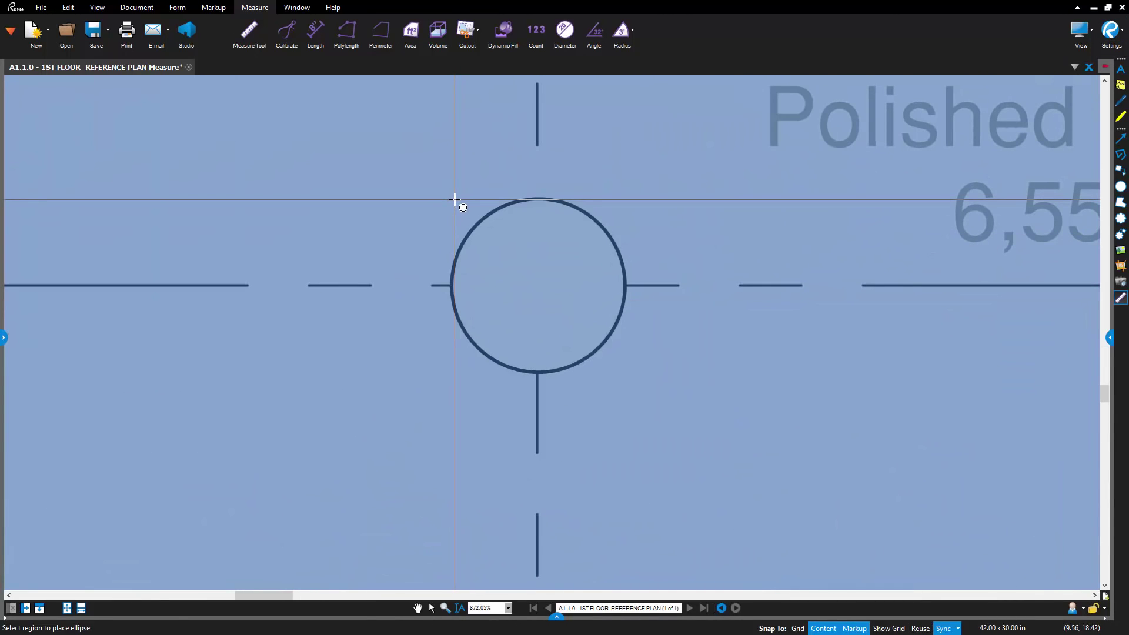
pyautogui.moveTo(451, 199); pyautogui.dragTo(631, 374)
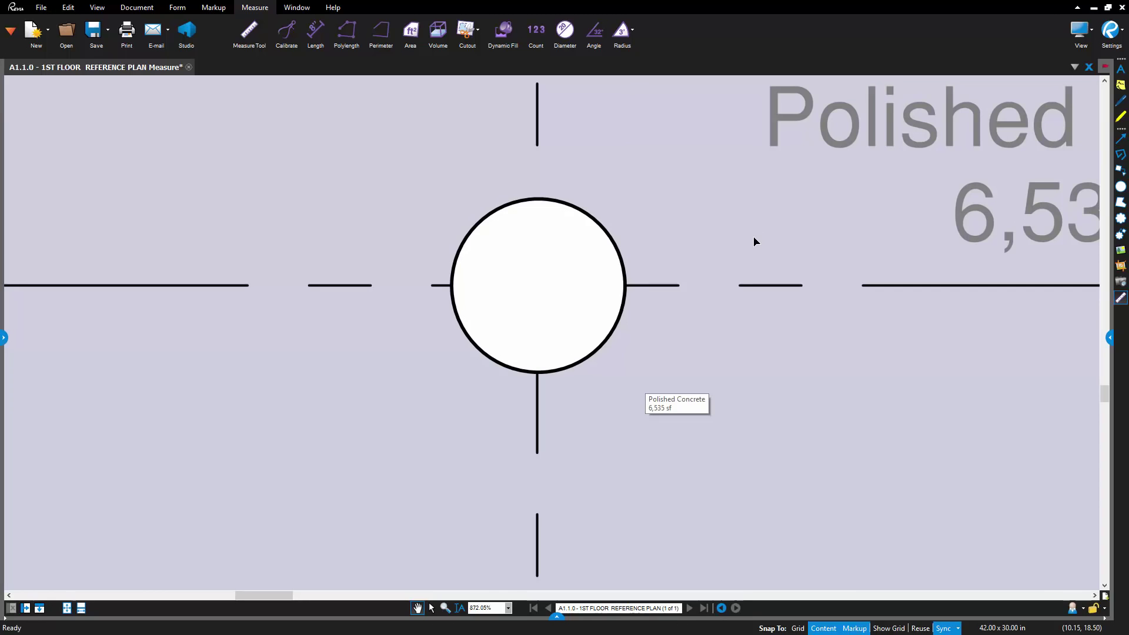
# - Remove the leftover wall sliver between Car Rental and Baggage Claim from the Polished Concrete area with a polygon cutout
pyautogui.scroll(-5, 753, 238)
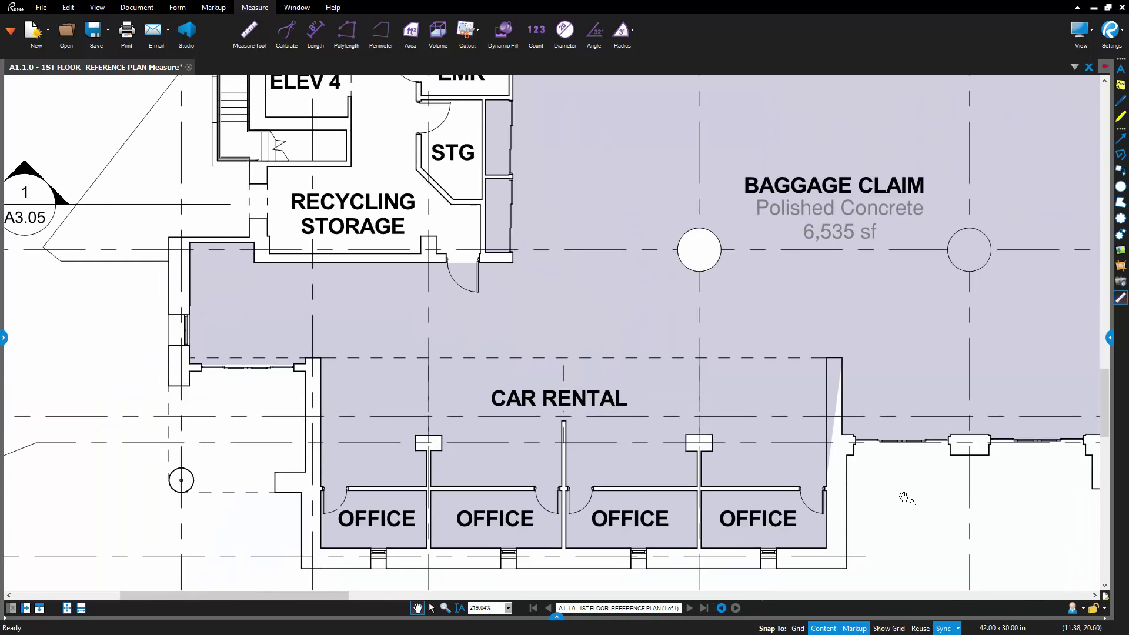
pyautogui.moveTo(902, 496); pyautogui.dragTo(661, 421)
pyautogui.scroll(3, 658, 419)
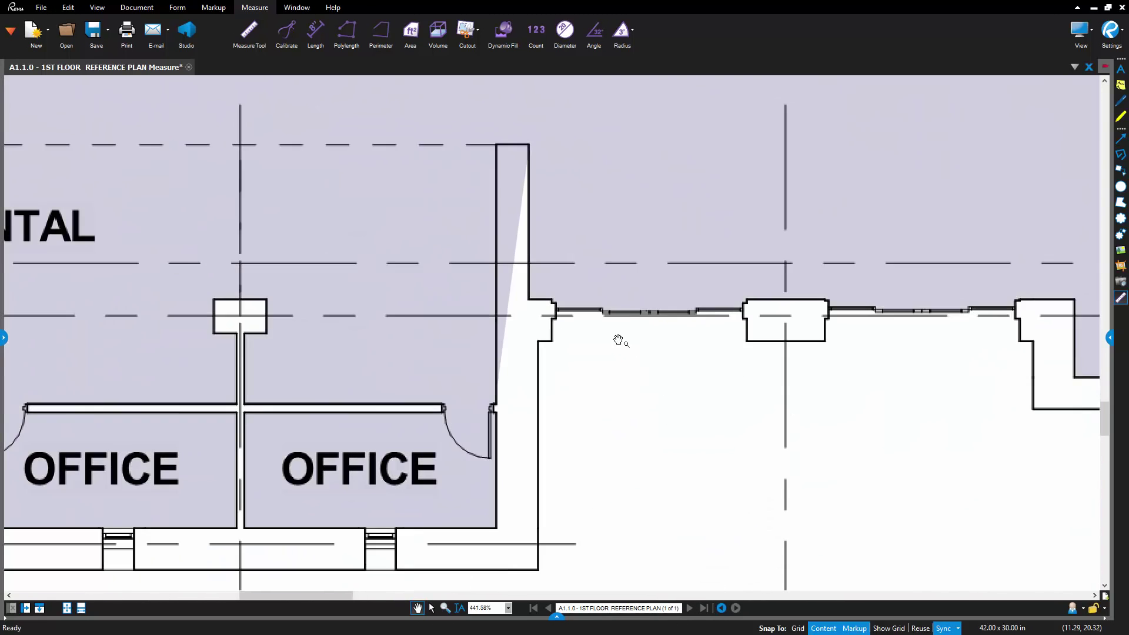
pyautogui.click(469, 27)
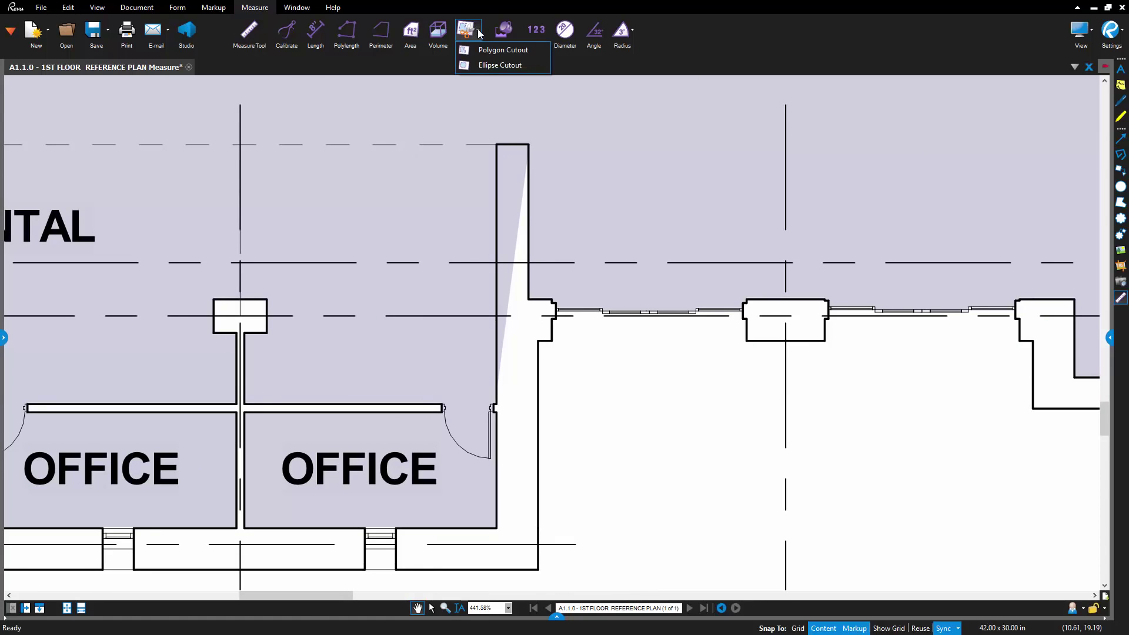
pyautogui.click(487, 51)
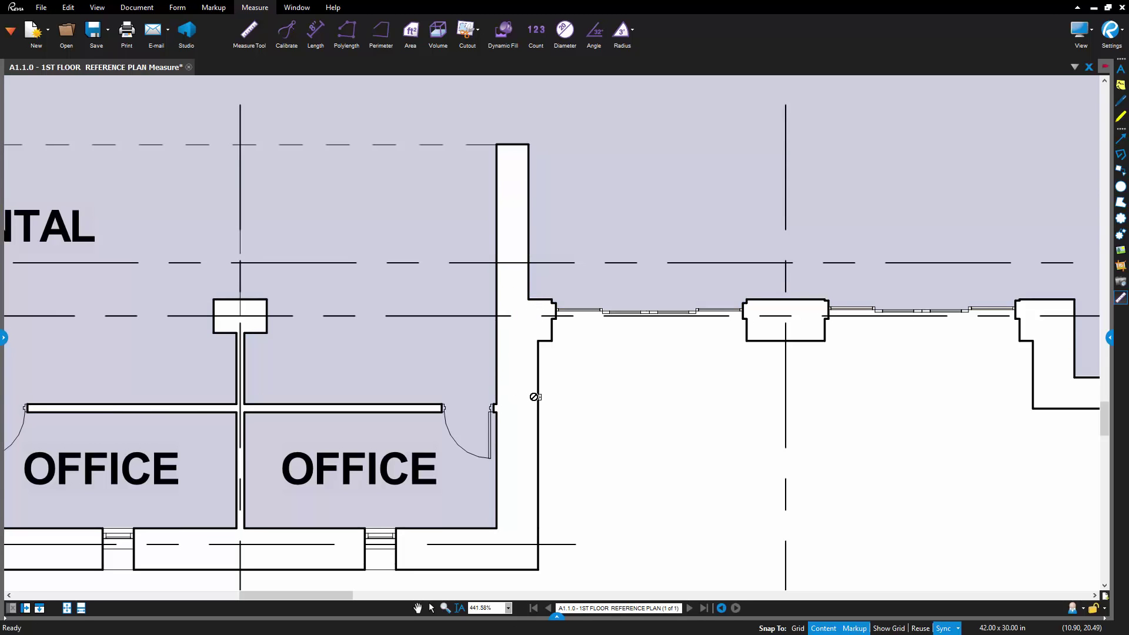
pyautogui.scroll(-3, 562, 372)
pyautogui.scroll(-5, 569, 377)
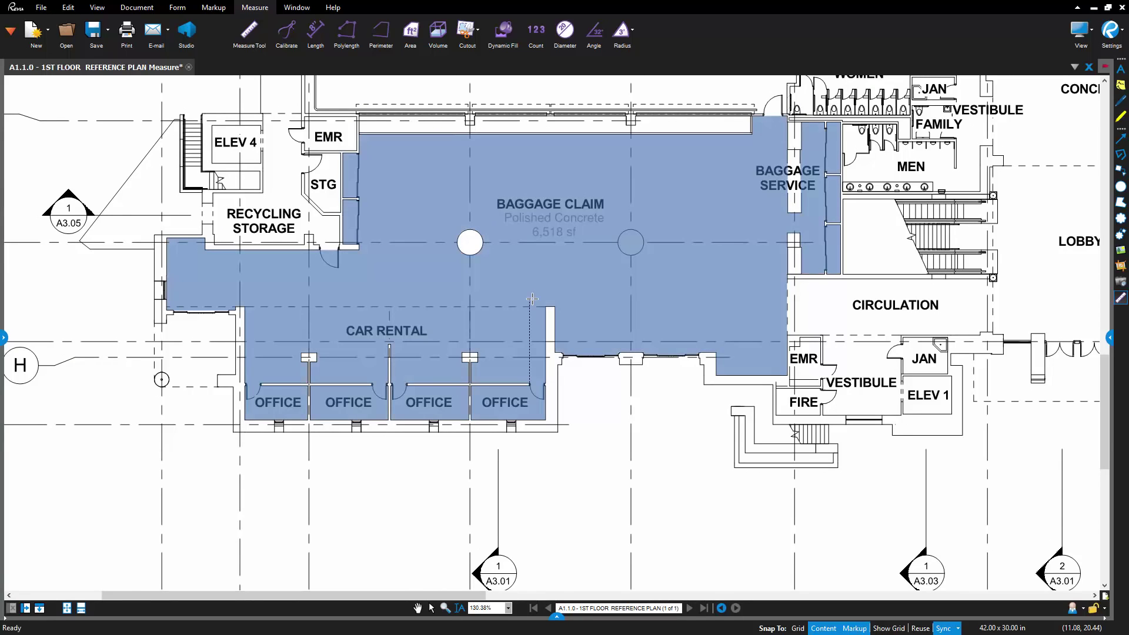
pyautogui.press('Escape')
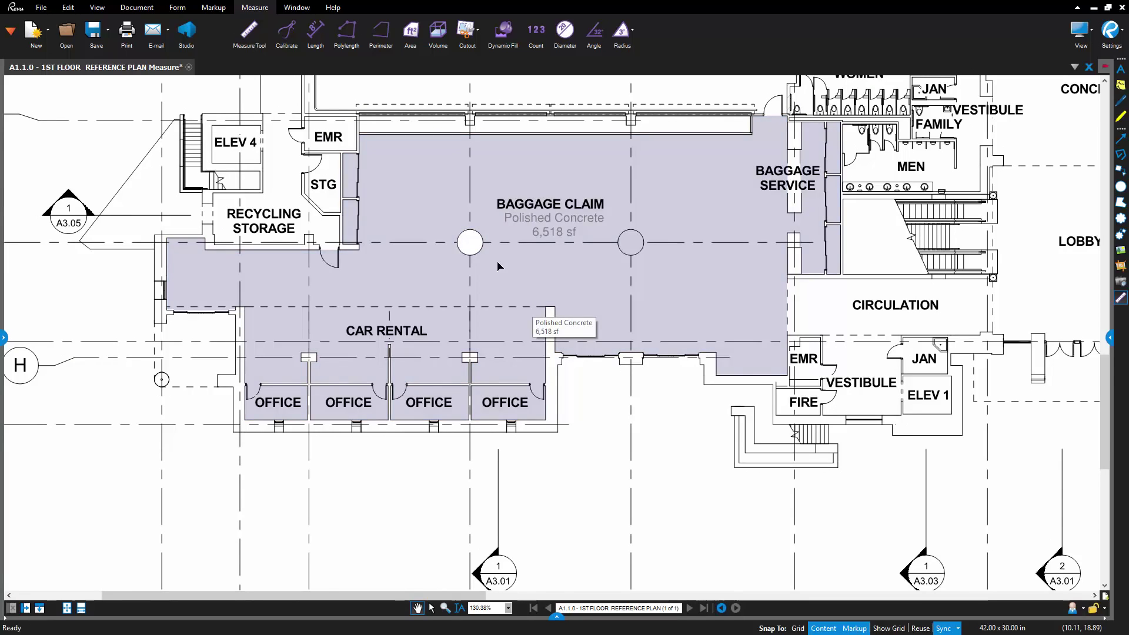
# - Copy the circular cutout from the left round column onto the right round column in Baggage Claim
pyautogui.scroll(2, 436, 207)
pyautogui.scroll(2, 518, 224)
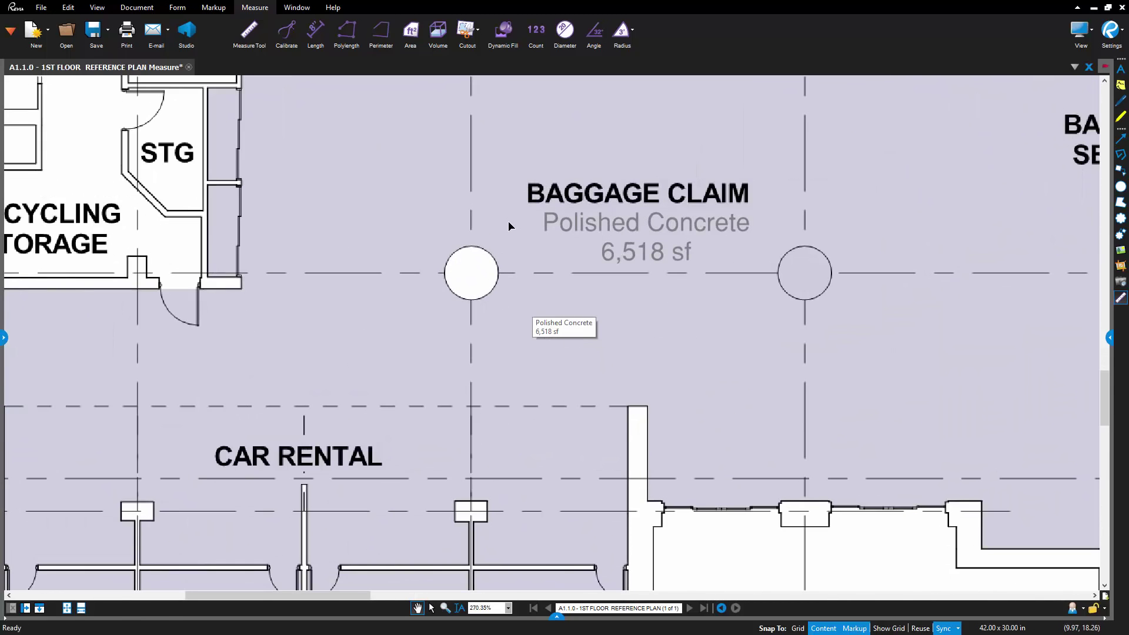
pyautogui.click(478, 267)
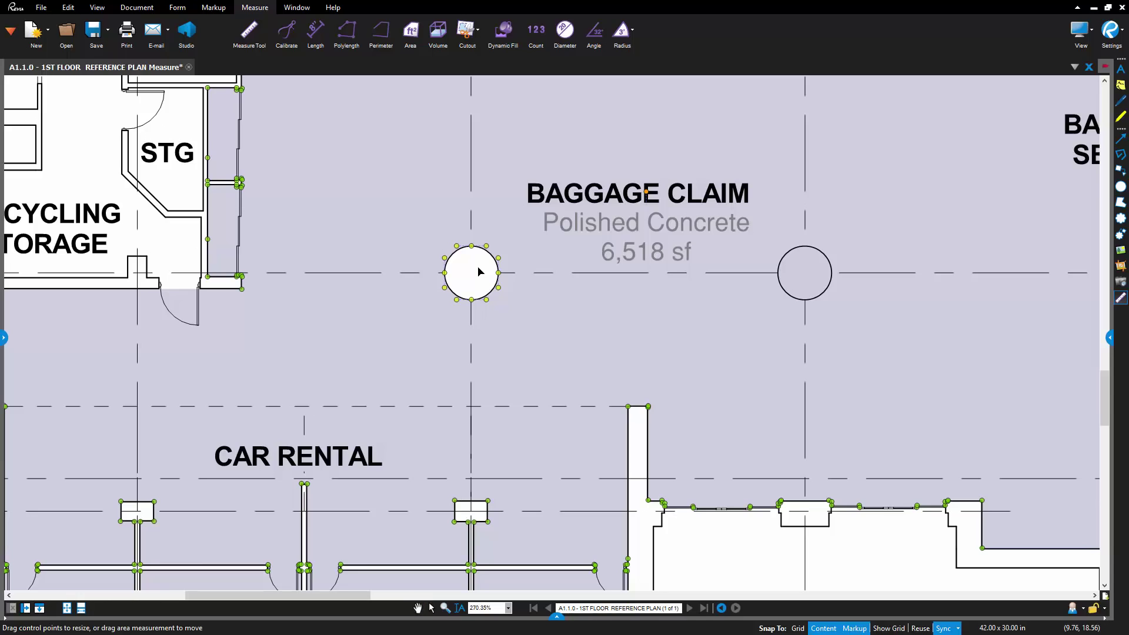
pyautogui.click(813, 270)
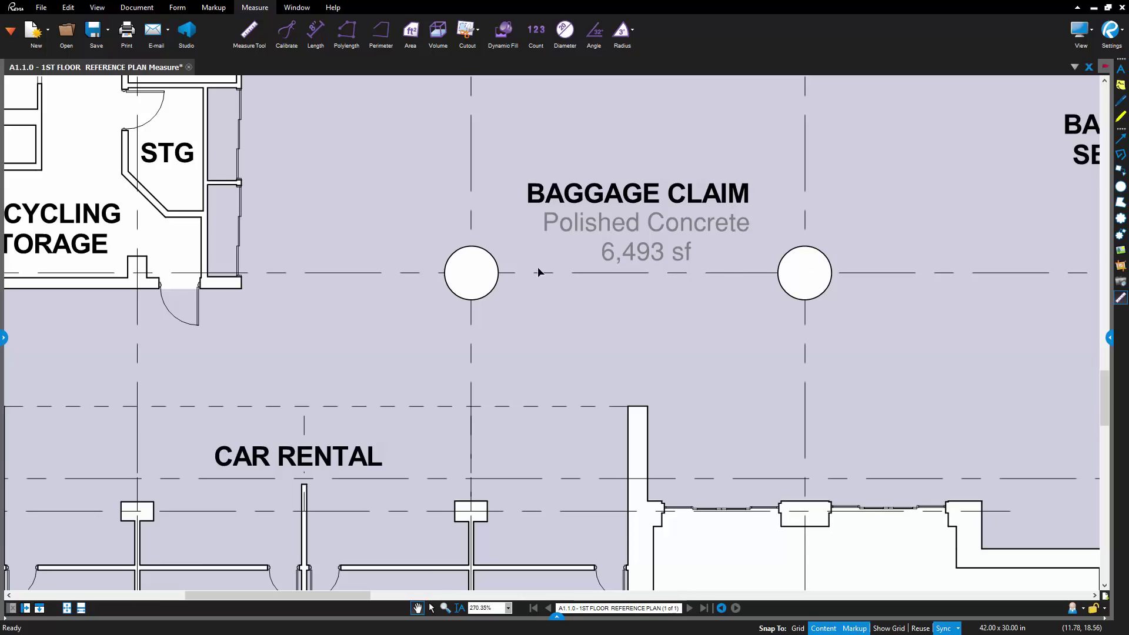
# - Fill both round column cutouts in Baggage Claim with area measurements using the orange area tool from My Tools
pyautogui.click(5, 339)
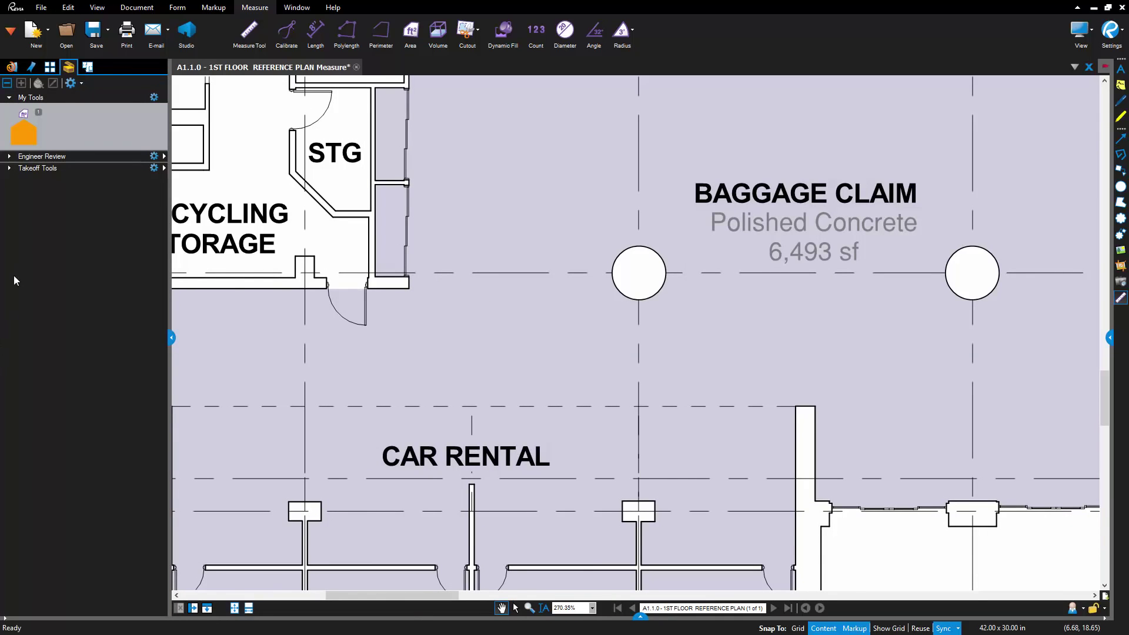
pyautogui.click(21, 134)
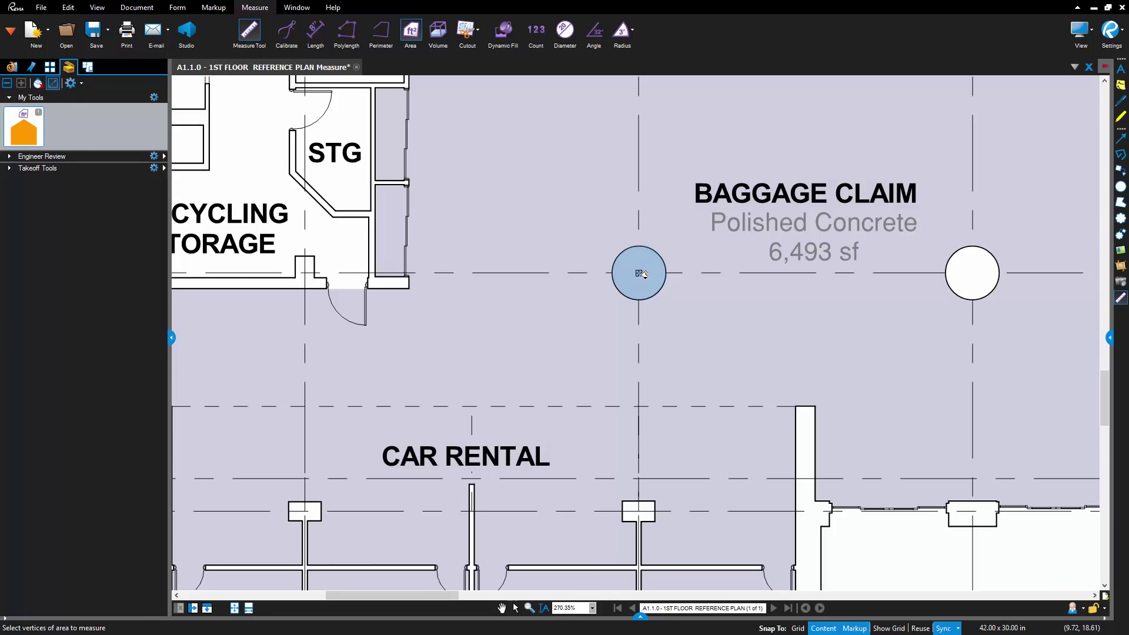
pyautogui.click(642, 273)
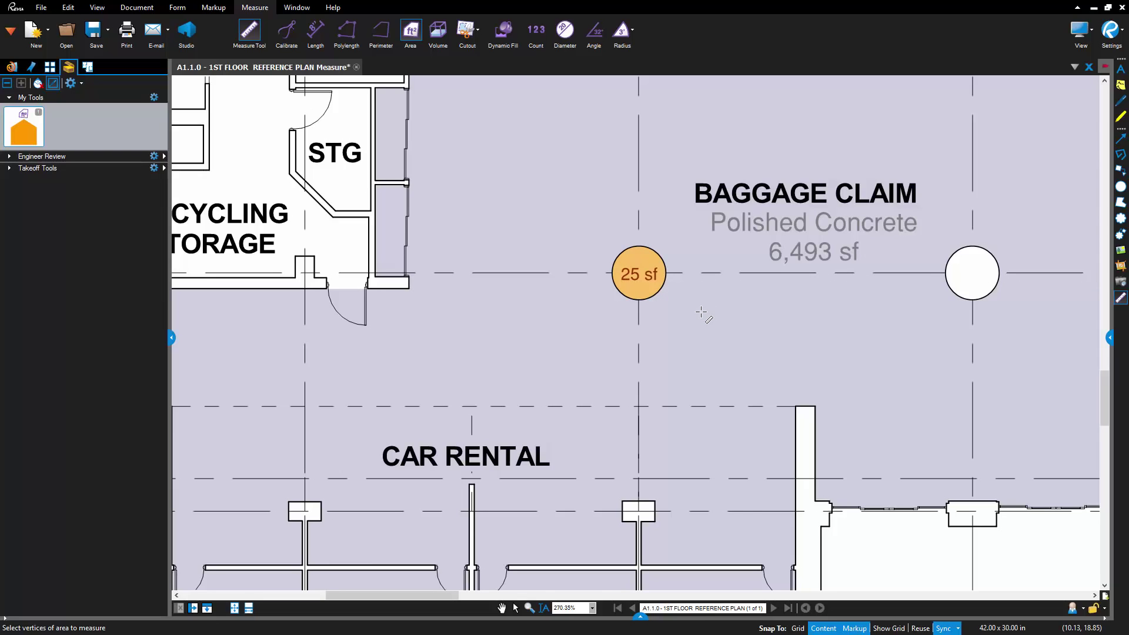
pyautogui.hotkey('ctrl', 'z')
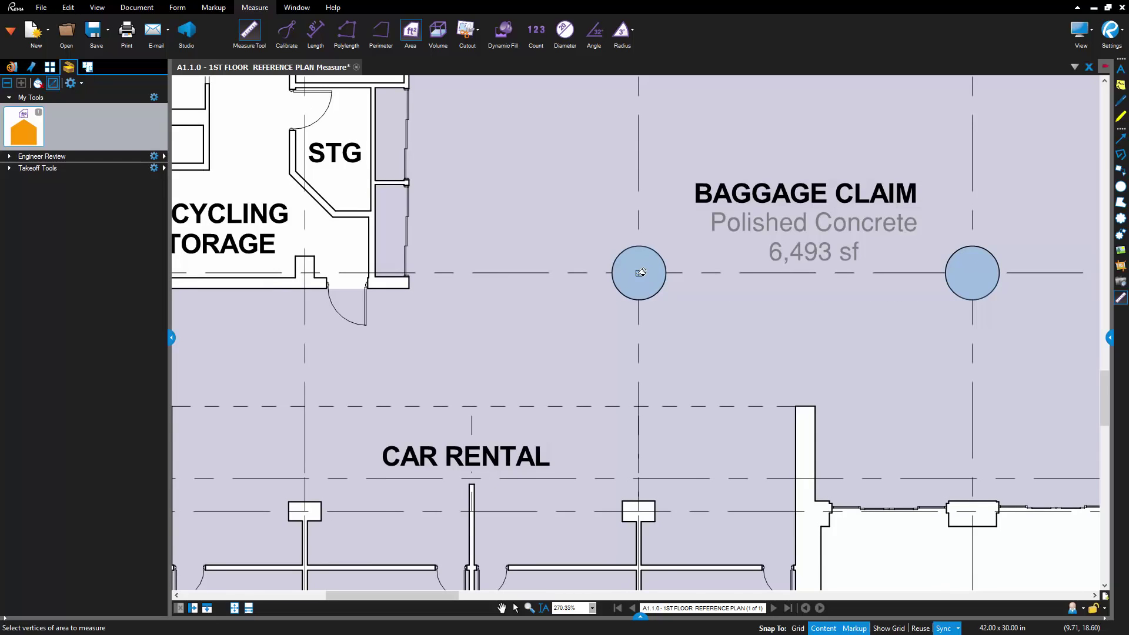
pyautogui.click(640, 273)
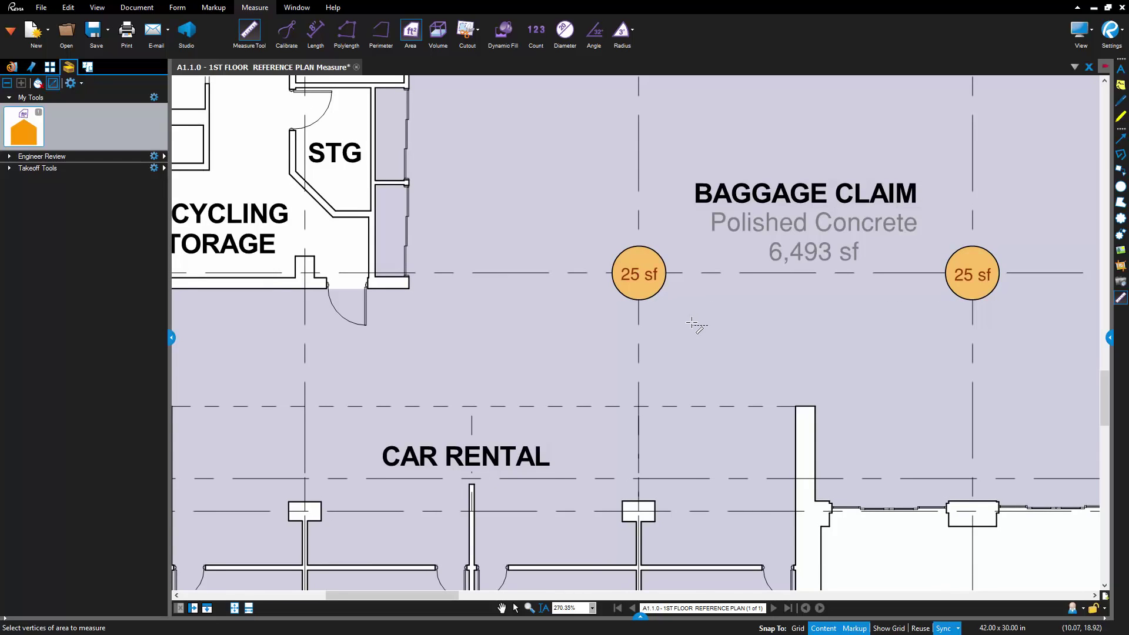
# - Exit the area measurement tool after filling the column cutouts in Baggage Claim
pyautogui.press('Escape')
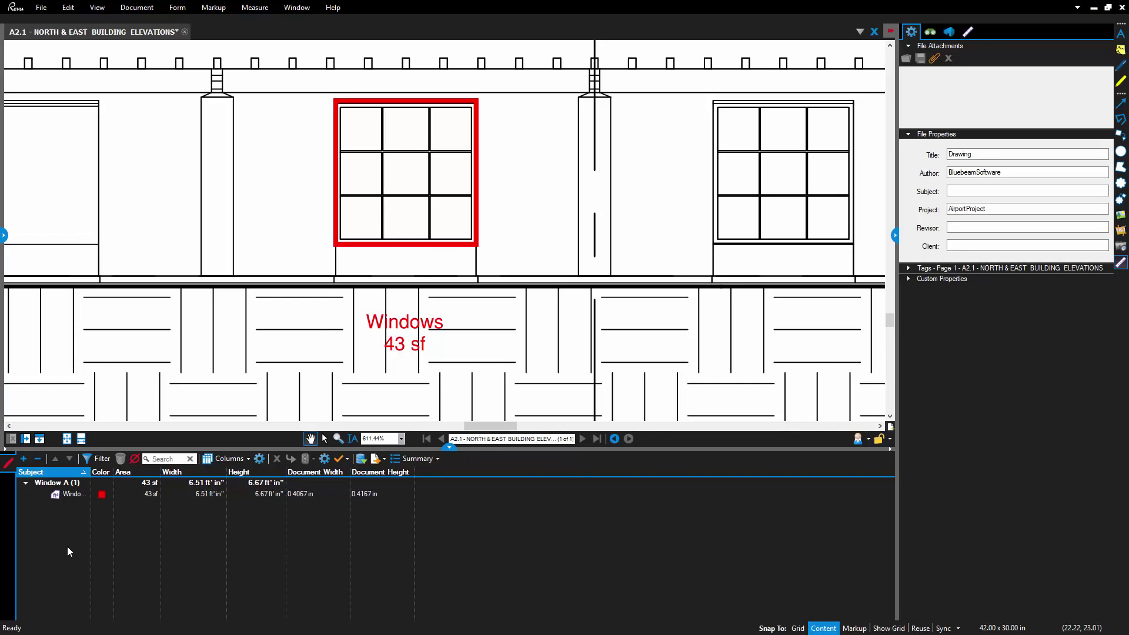
# - Show segment values on the red Window A area measurement and align them horizontally
pyautogui.click(438, 244)
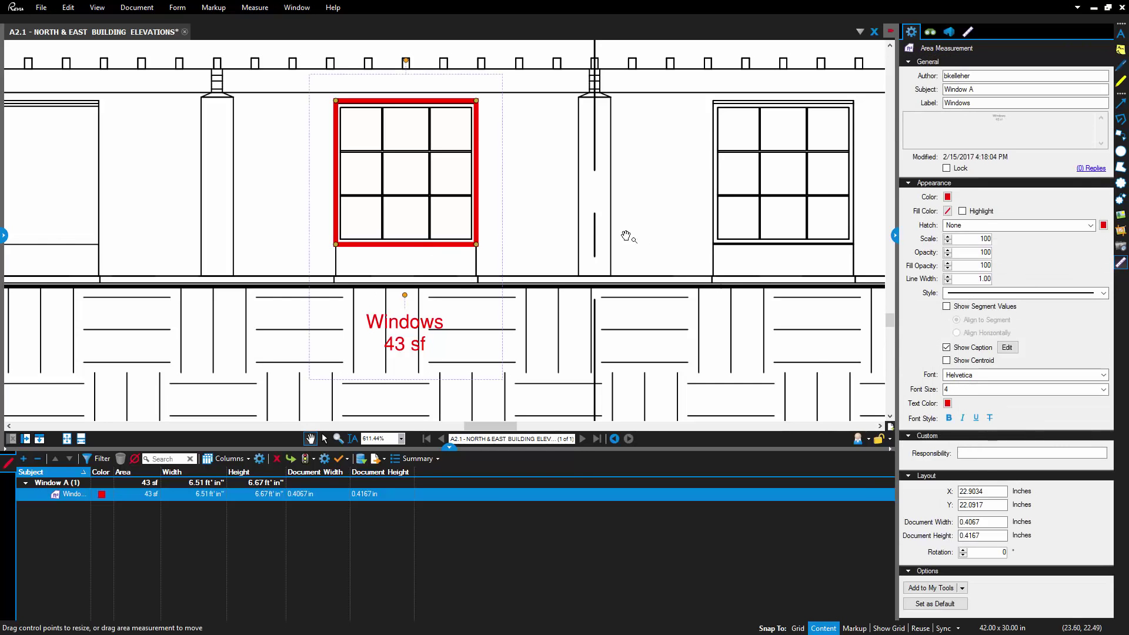
pyautogui.click(947, 307)
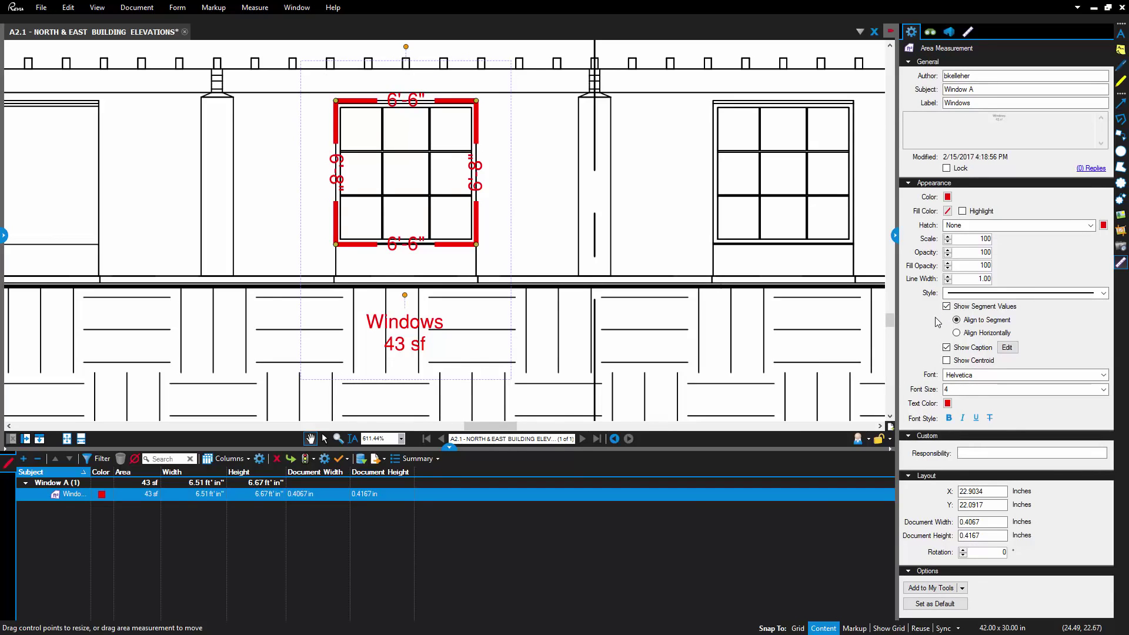
pyautogui.click(957, 333)
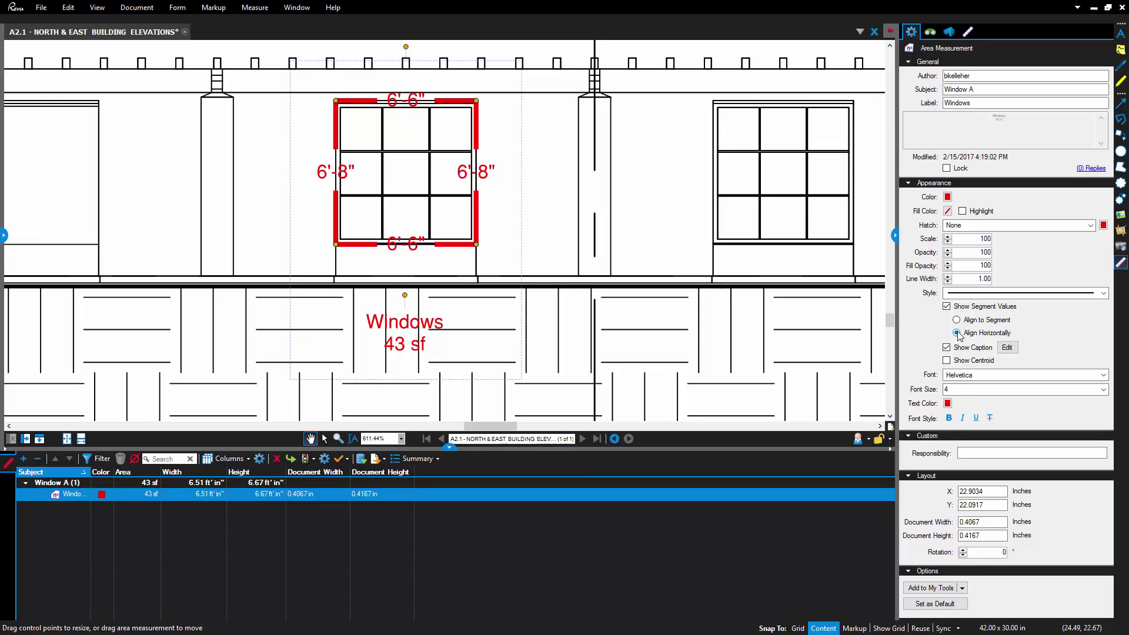
# - Add Width and Height to the caption of the Window A area measurement, alongside its label and area
pyautogui.click(1007, 348)
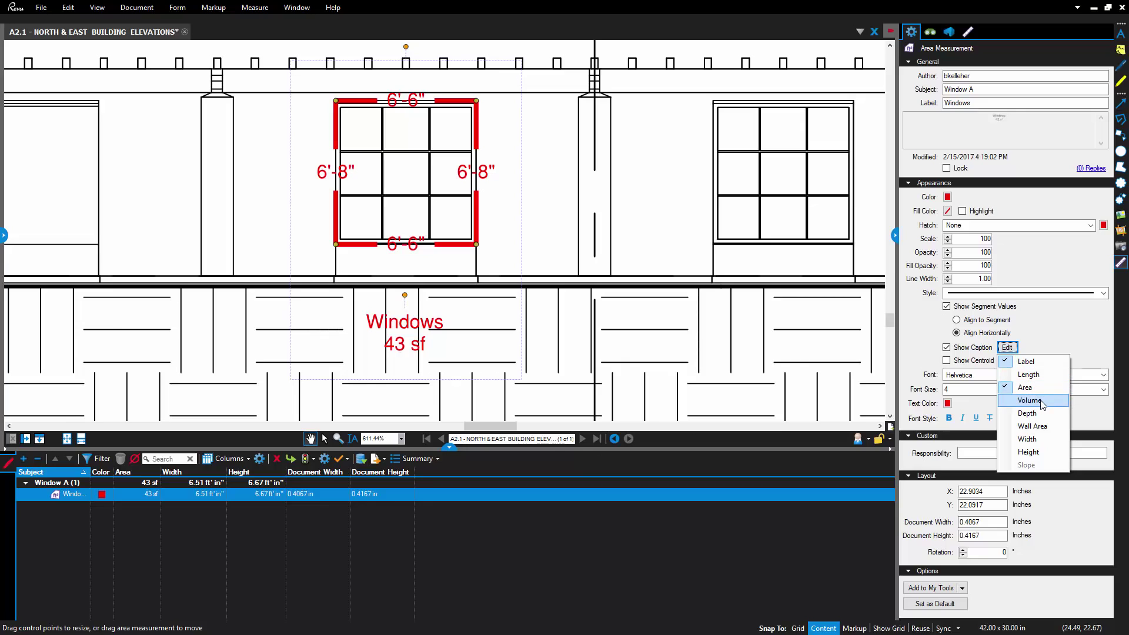
pyautogui.click(1038, 440)
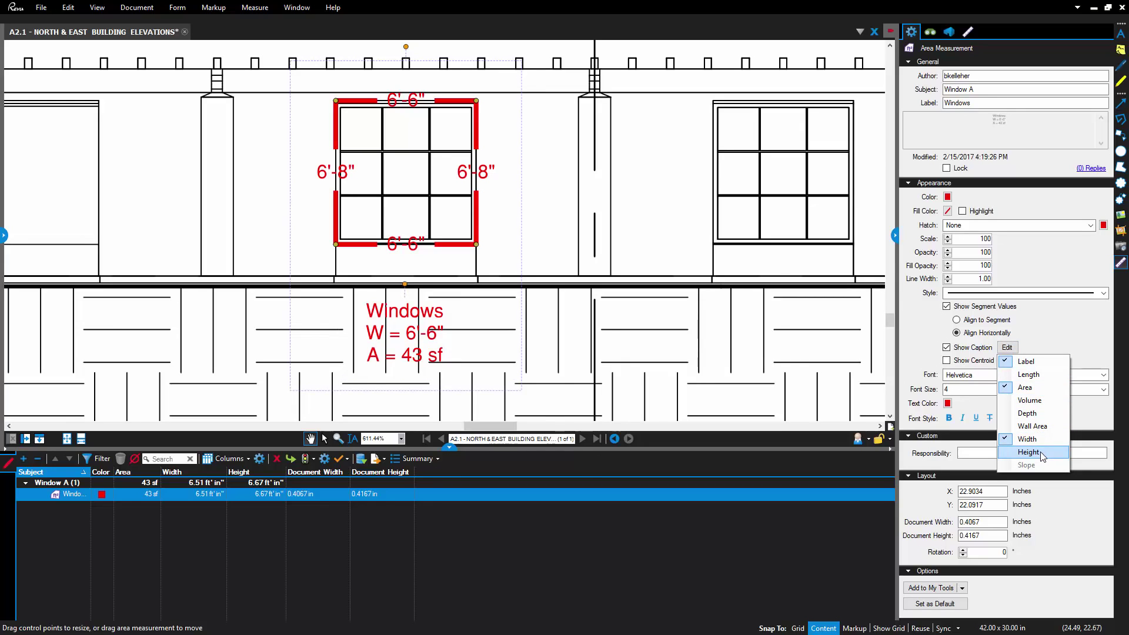
pyautogui.click(1039, 451)
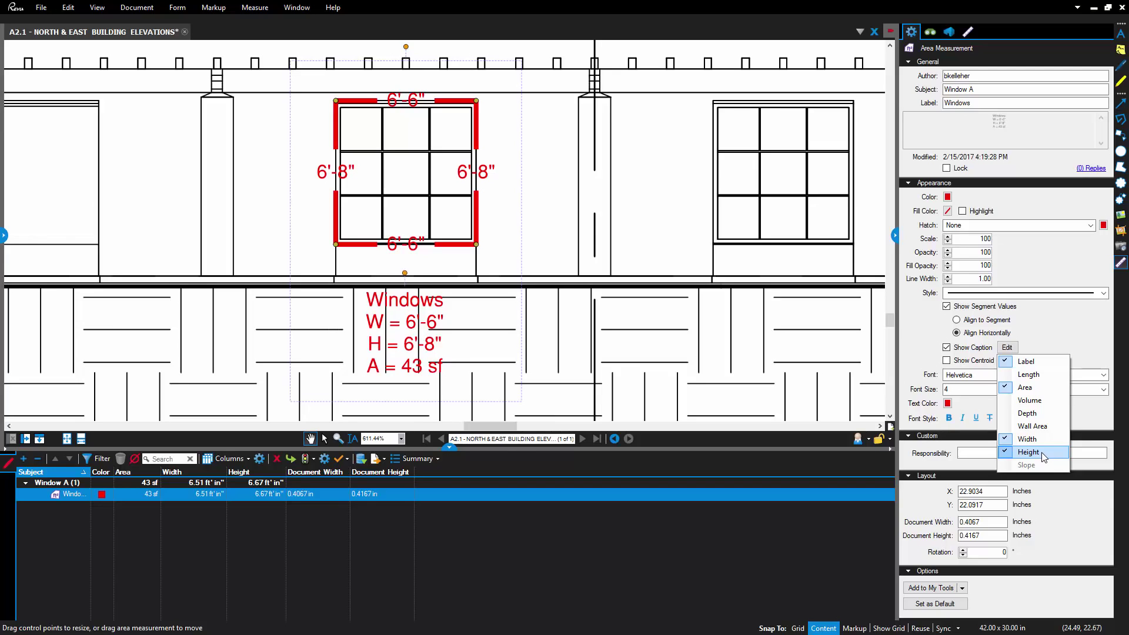
pyautogui.click(1103, 357)
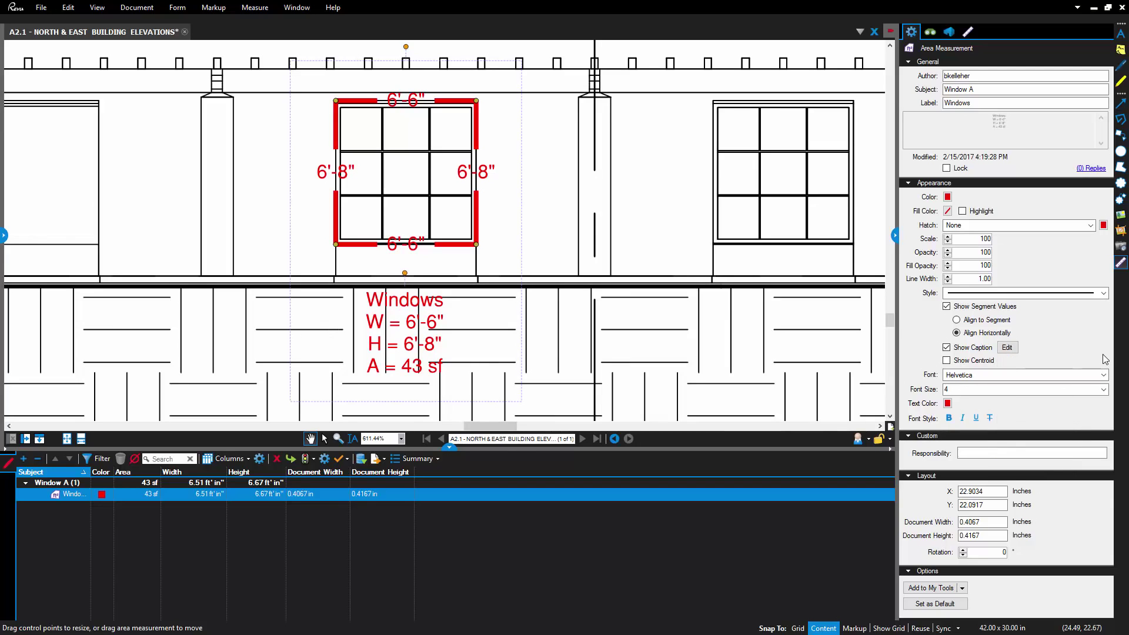